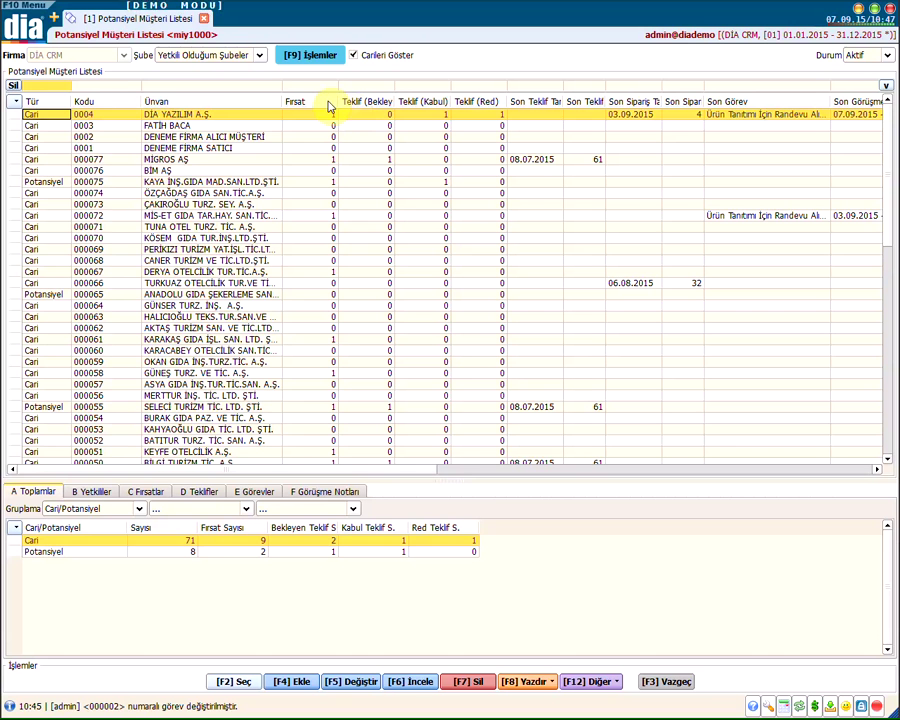
pyautogui.click(184, 138)
pyautogui.click(188, 150)
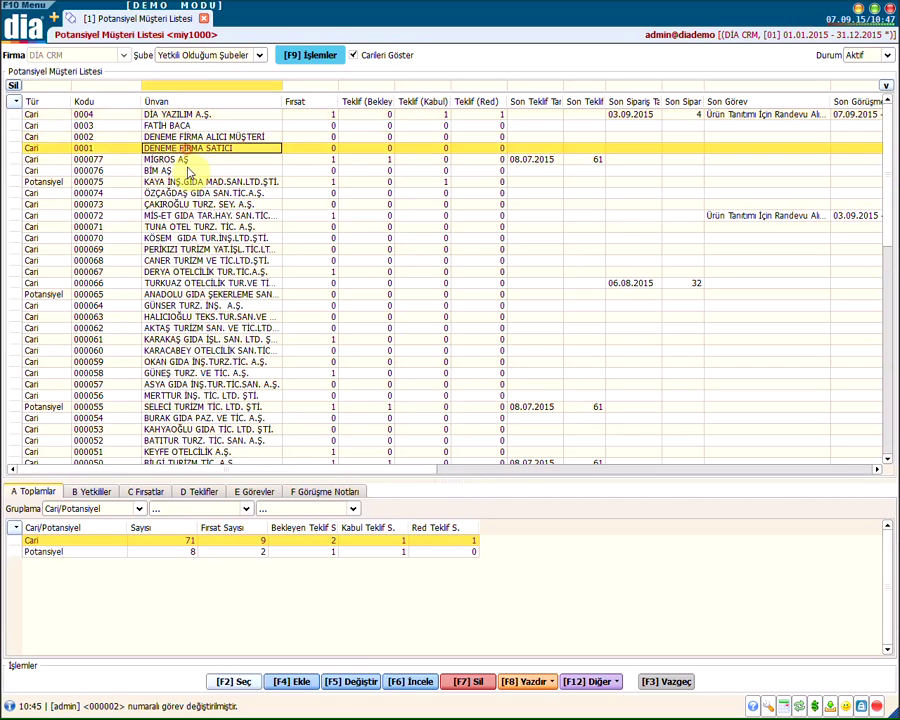
pyautogui.click(190, 181)
pyautogui.click(190, 215)
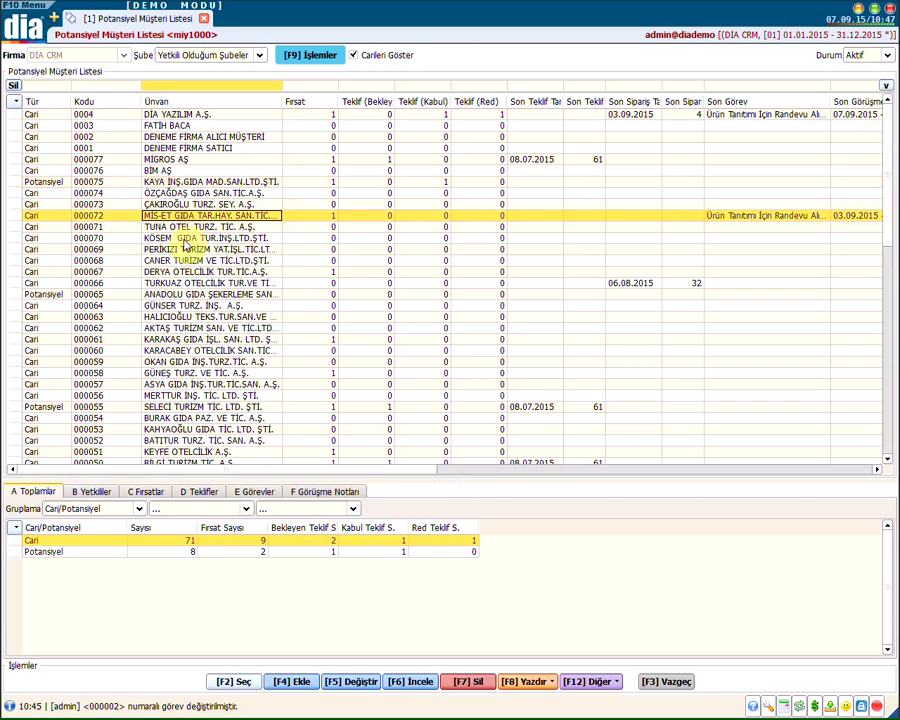
pyautogui.click(184, 260)
pyautogui.click(184, 283)
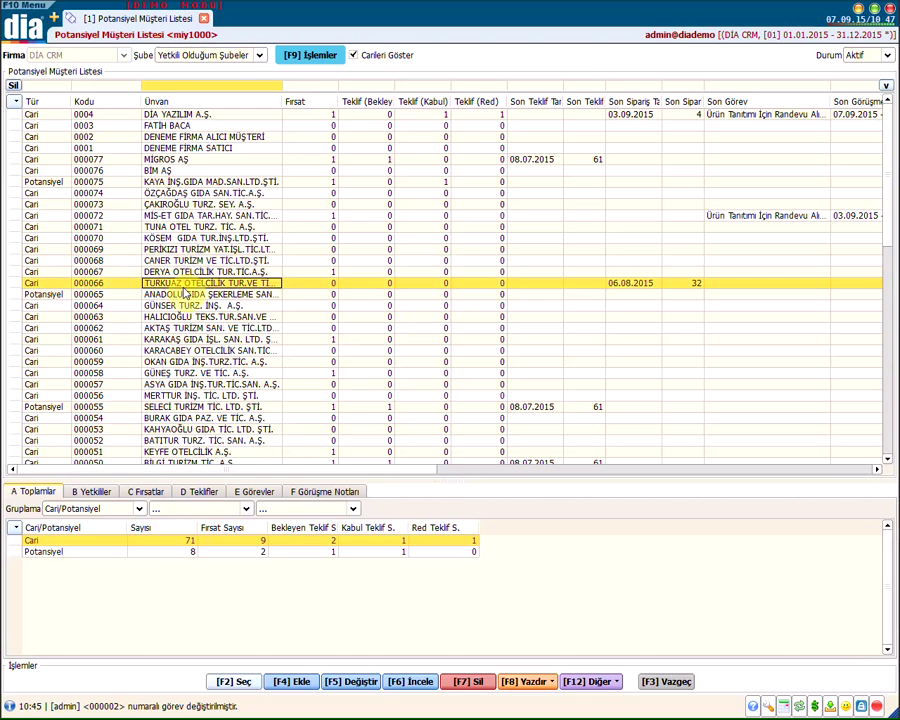
# - Start adding a new task (Görev Ekle) for the customer DİA YAZILIM A.Ş
pyautogui.click(165, 115)
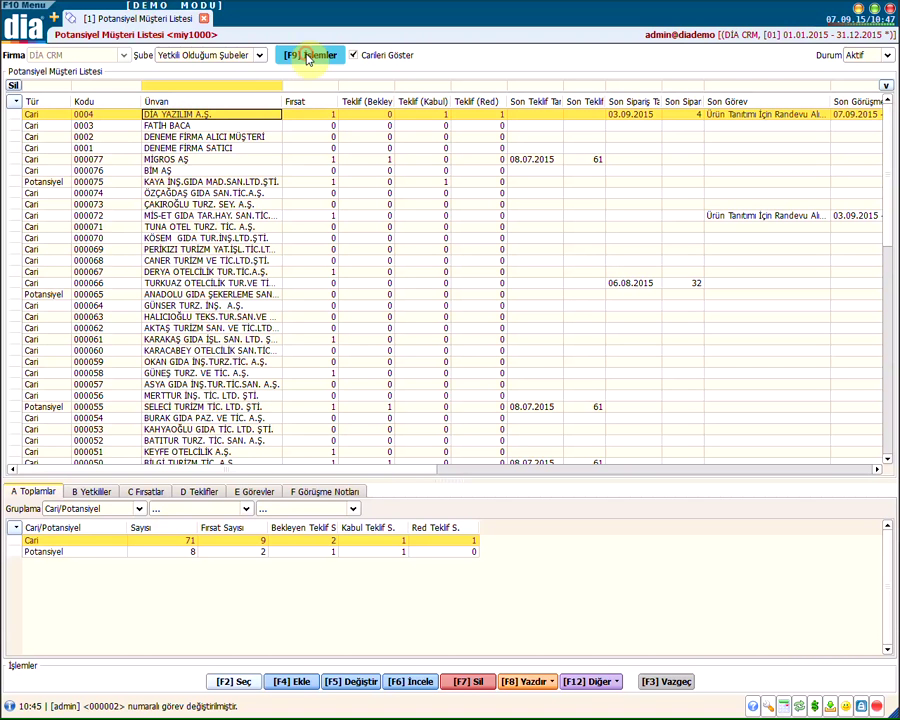
pyautogui.click(309, 58)
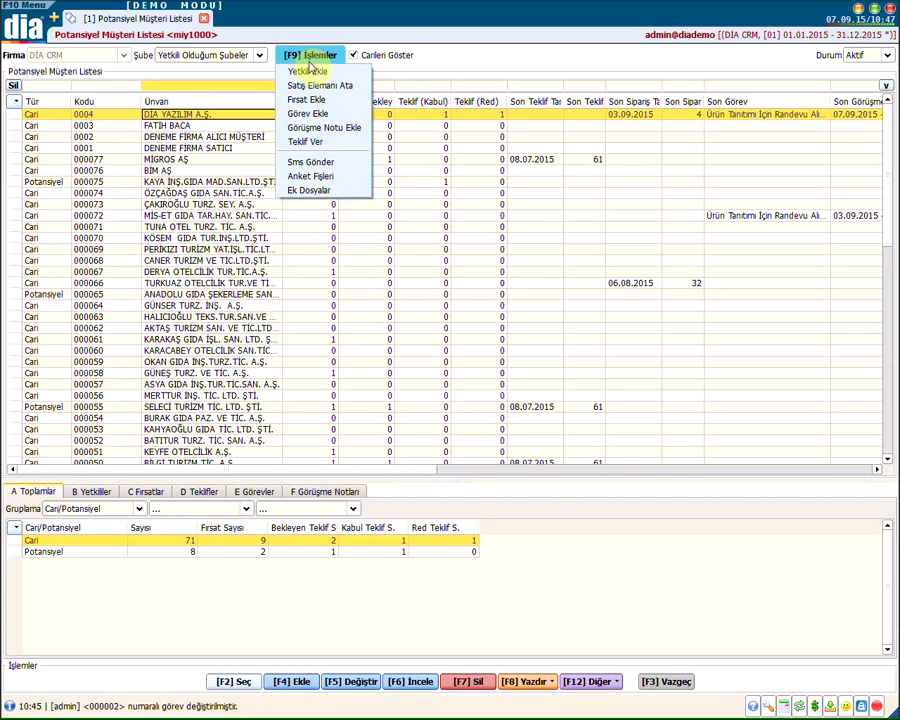
pyautogui.click(314, 116)
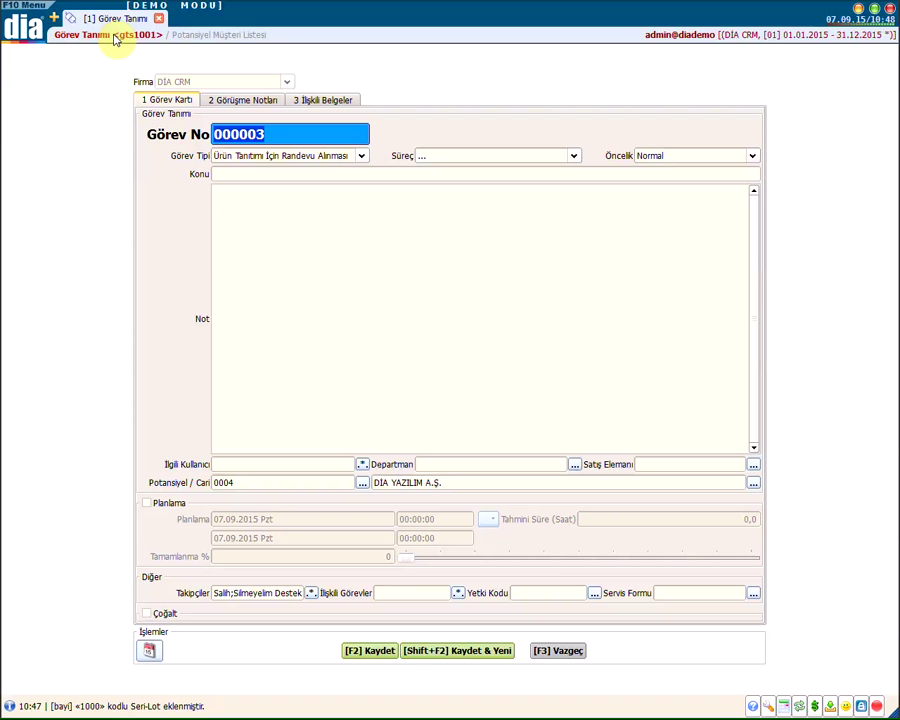
# - Set the task type to Genel Ziyaret İçin Randevu Alınması and its process (Süreç) to Randevu Alınacak
pyautogui.click(246, 158)
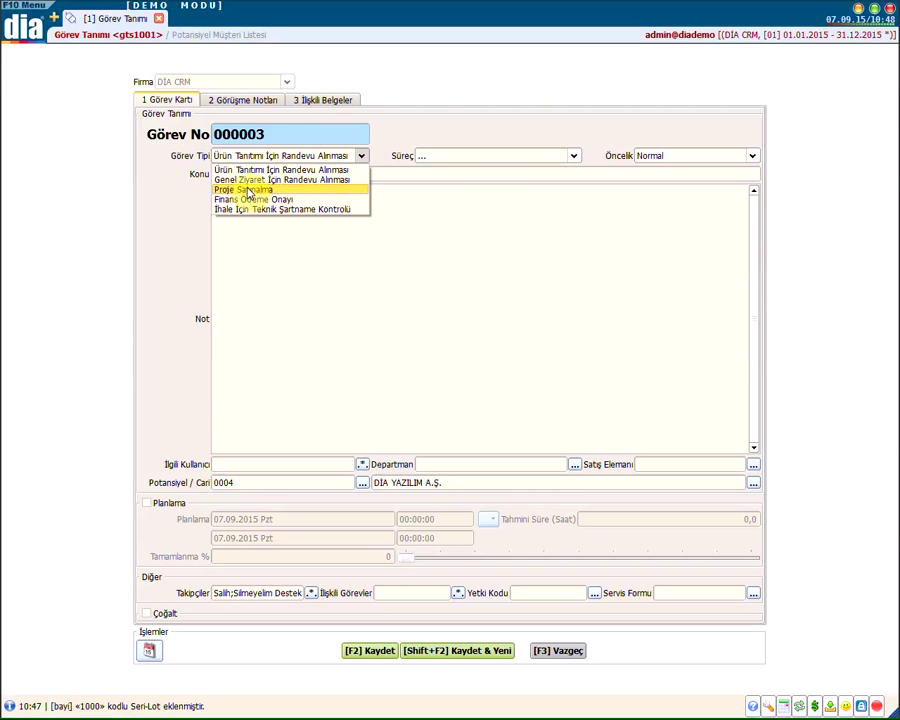
pyautogui.click(250, 179)
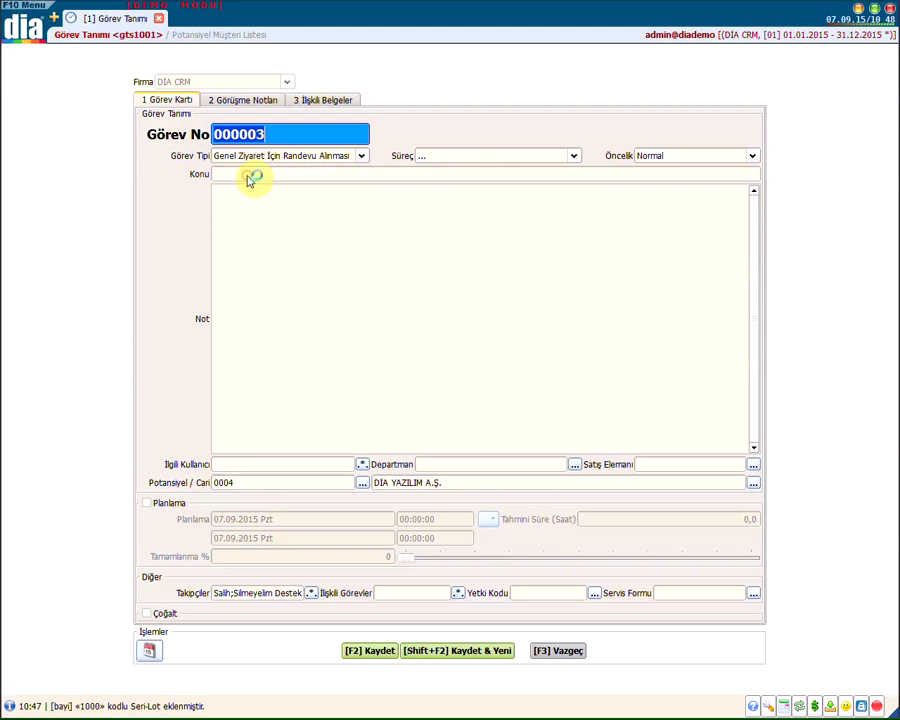
pyautogui.click(522, 155)
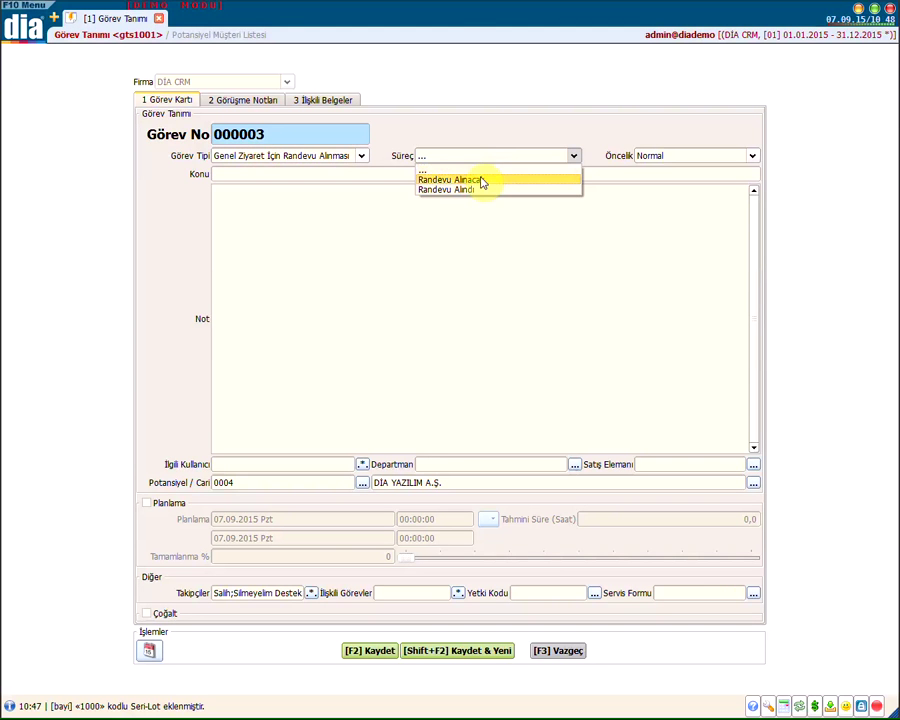
pyautogui.click(481, 180)
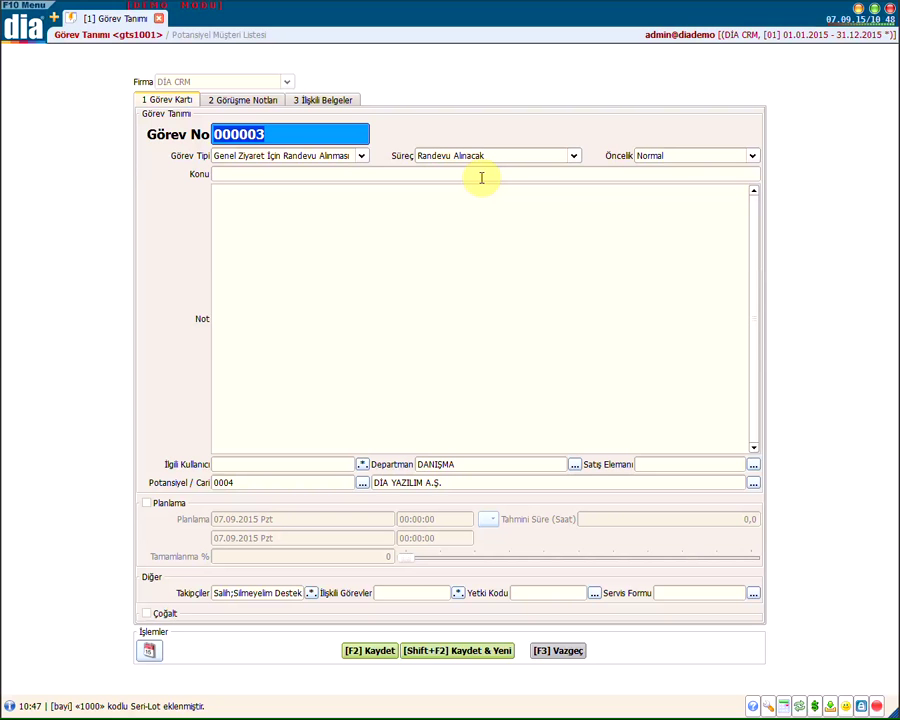
# - Enter the subject "Yeni Ürün Demosu" and the note "YENİ ÜRÜN KONSİNYE OLARAK BIRAKILACAK VE SUNUMU YAPILACAK." and save the task
pyautogui.click(442, 177)
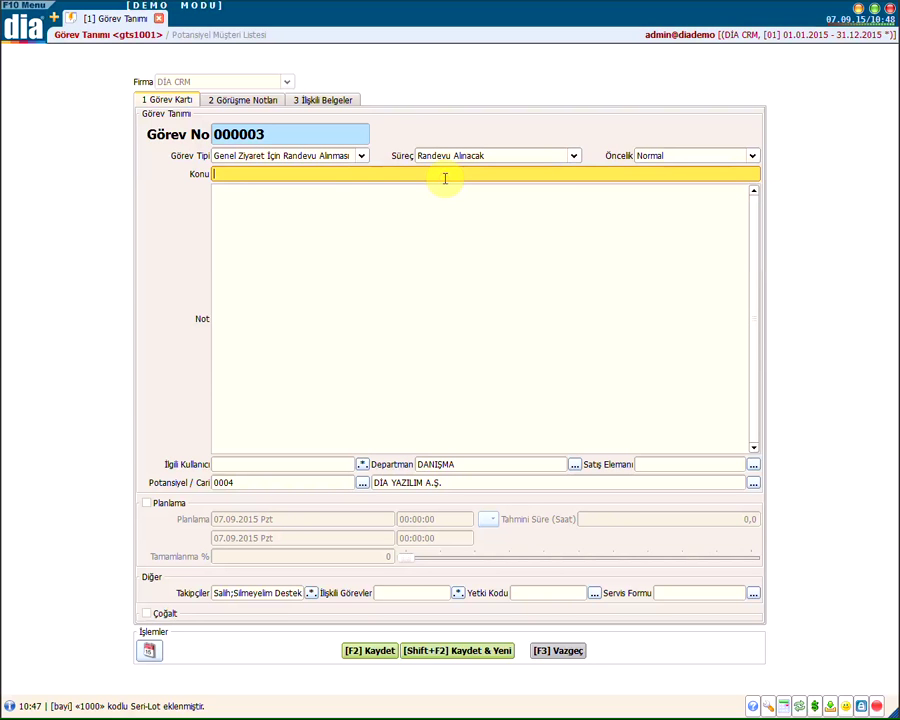
pyautogui.write('Yeni Ürü')
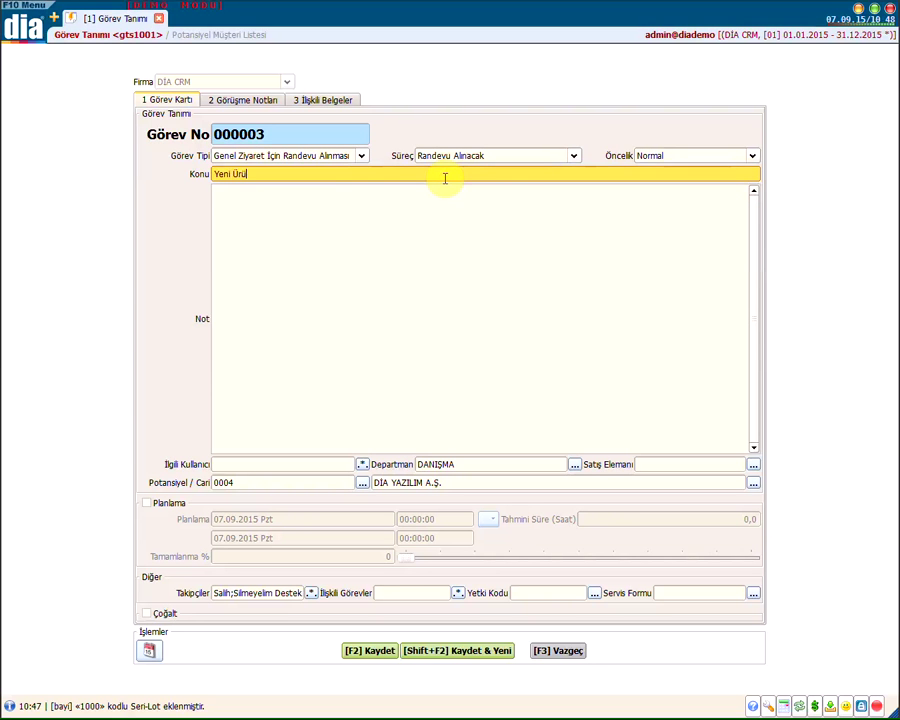
pyautogui.write('n Demosu')
pyautogui.press('Tab')
pyautogui.write('YENİ ÜRÜN KONSİNYE OLA')
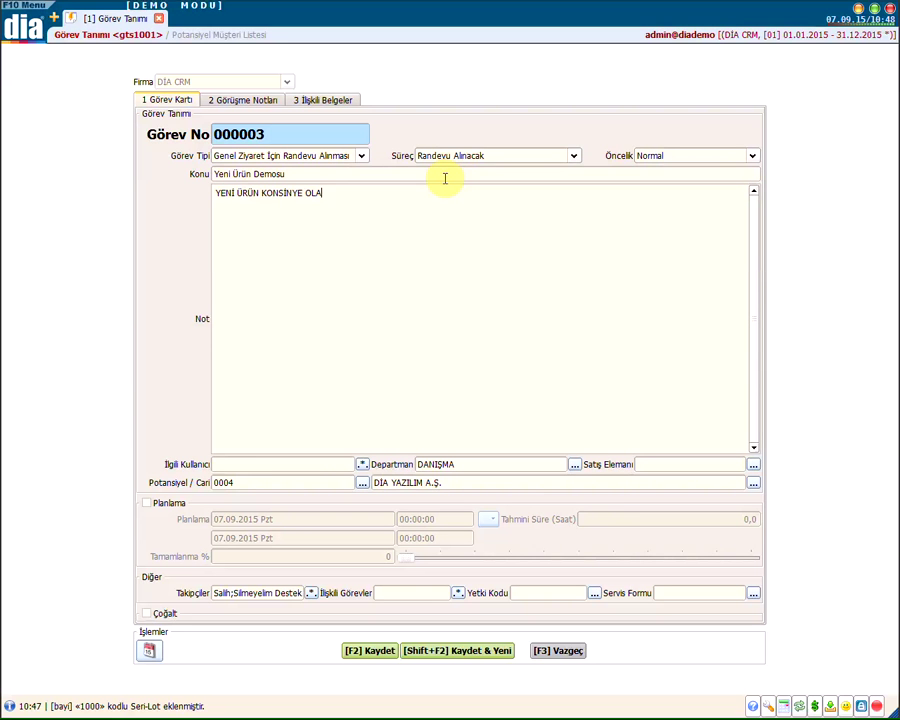
pyautogui.write('RAK BIRAKILACAK VE SUNUMU YAPILACAK.')
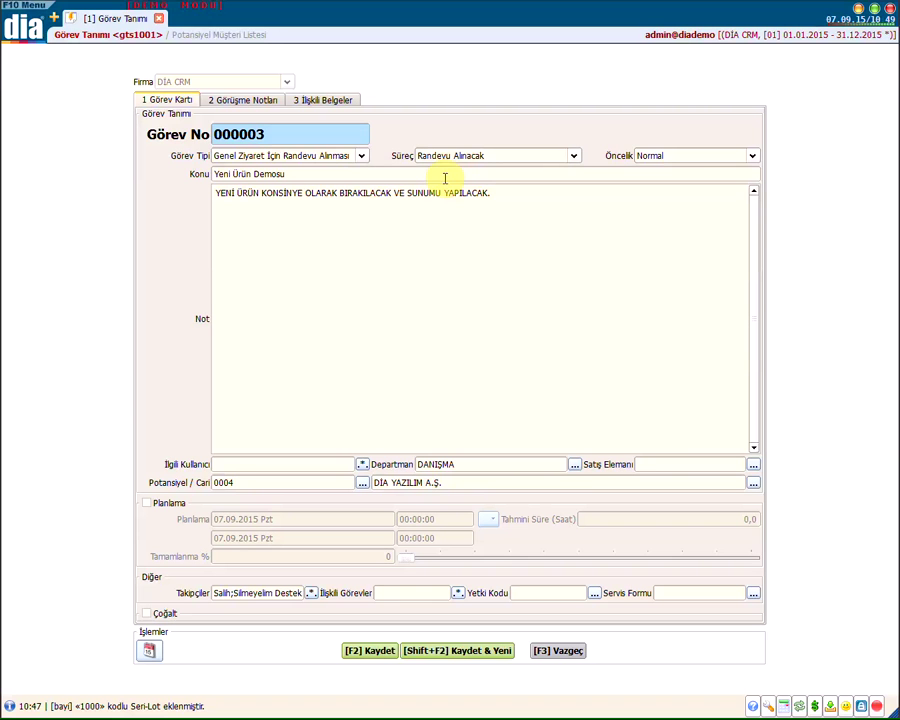
pyautogui.click(465, 464)
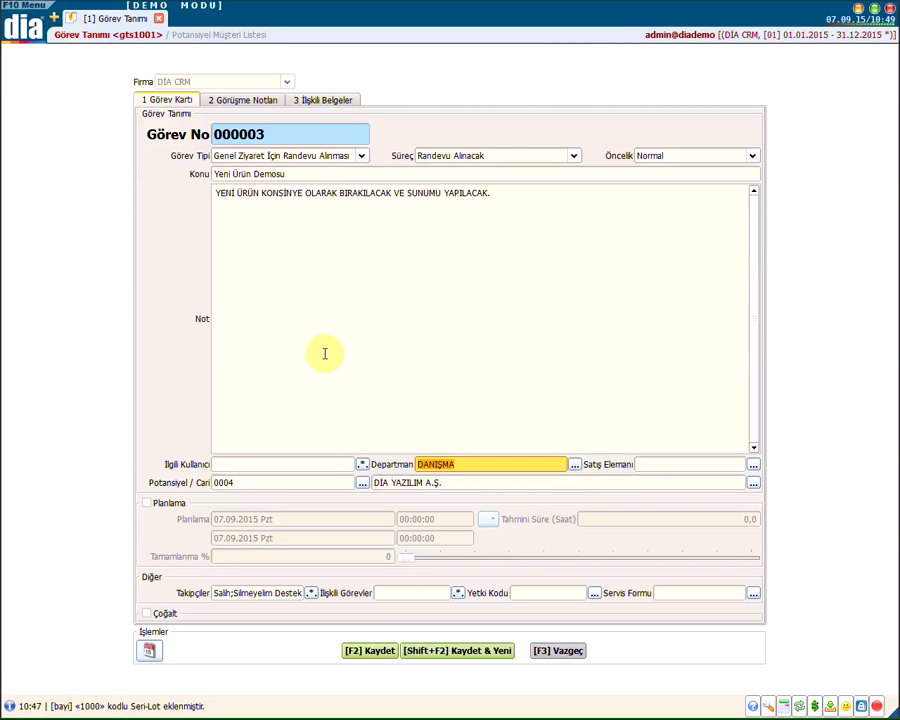
pyautogui.click(362, 651)
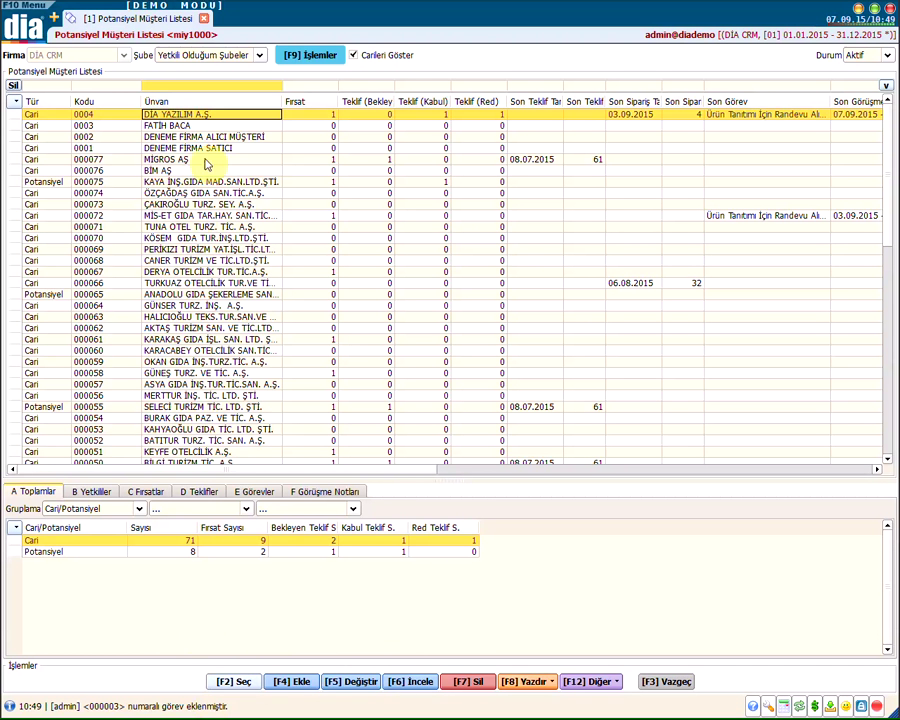
# - Show the tasks of DİA YAZILIM A.Ş. below the customer list and widen their Tipi and Planlama columns
pyautogui.click(257, 492)
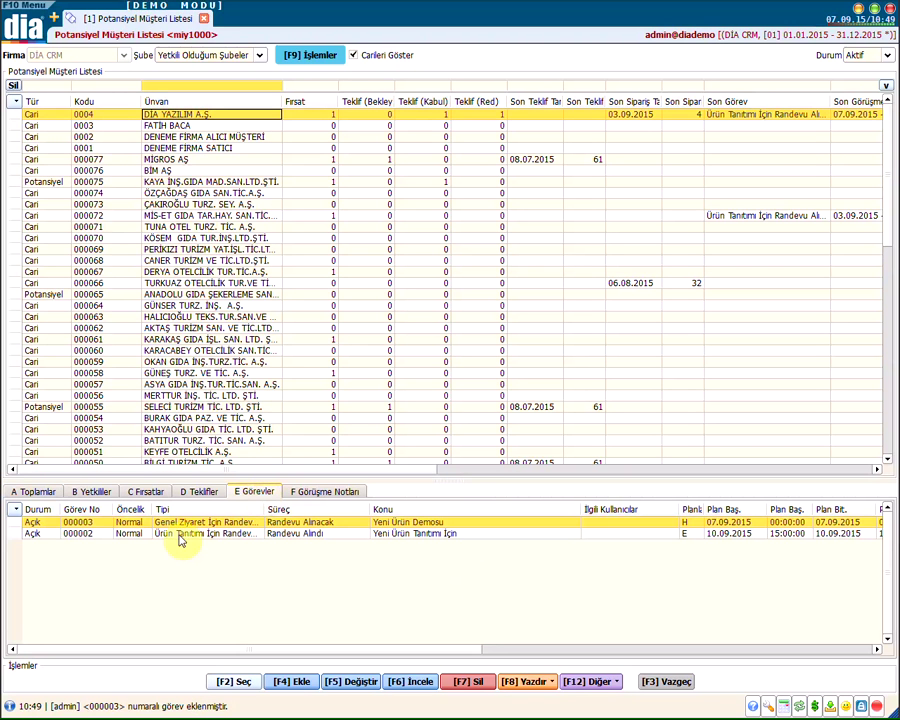
pyautogui.click(258, 522)
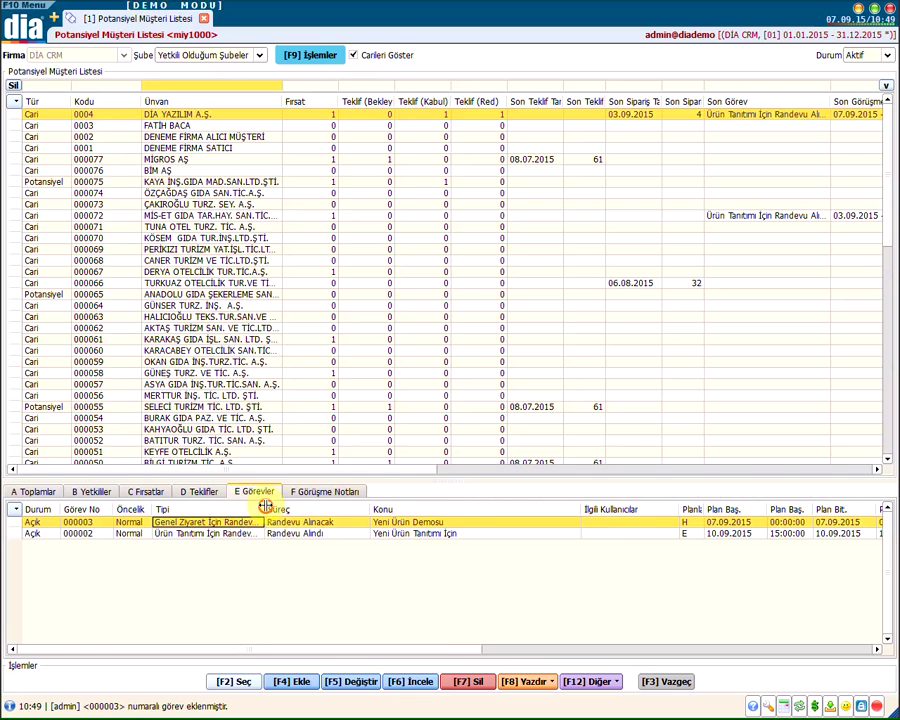
pyautogui.moveTo(266, 509); pyautogui.dragTo(305, 508)
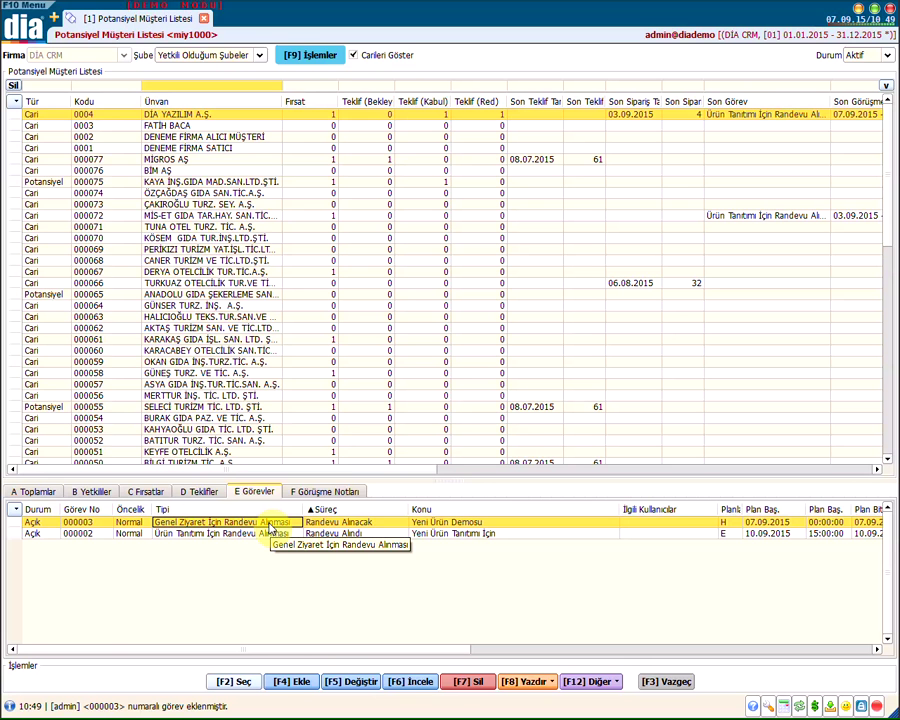
pyautogui.click(268, 533)
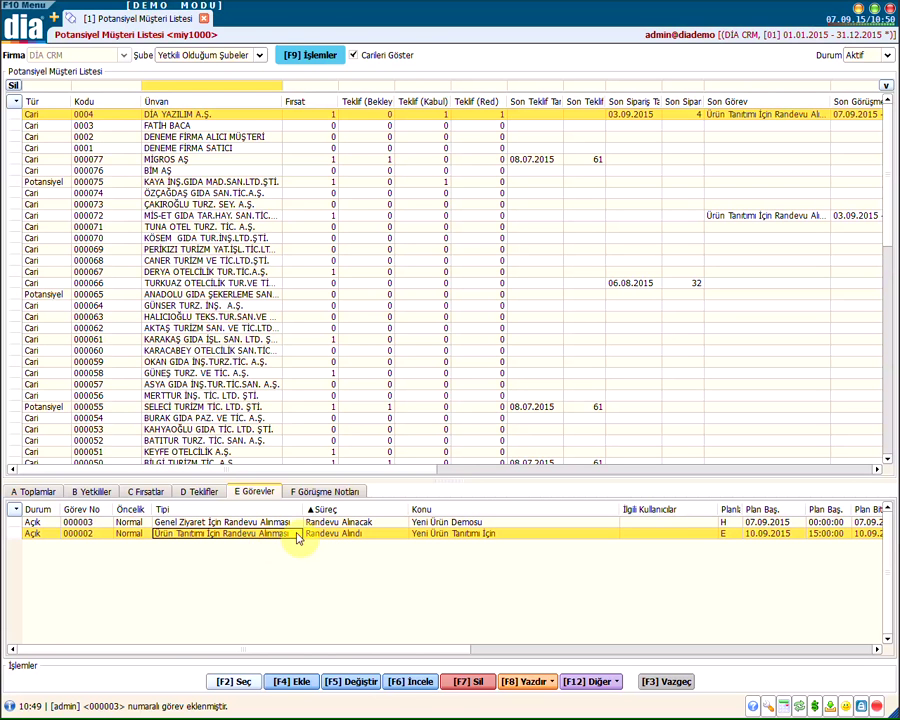
pyautogui.click(730, 533)
pyautogui.moveTo(745, 509); pyautogui.dragTo(766, 509)
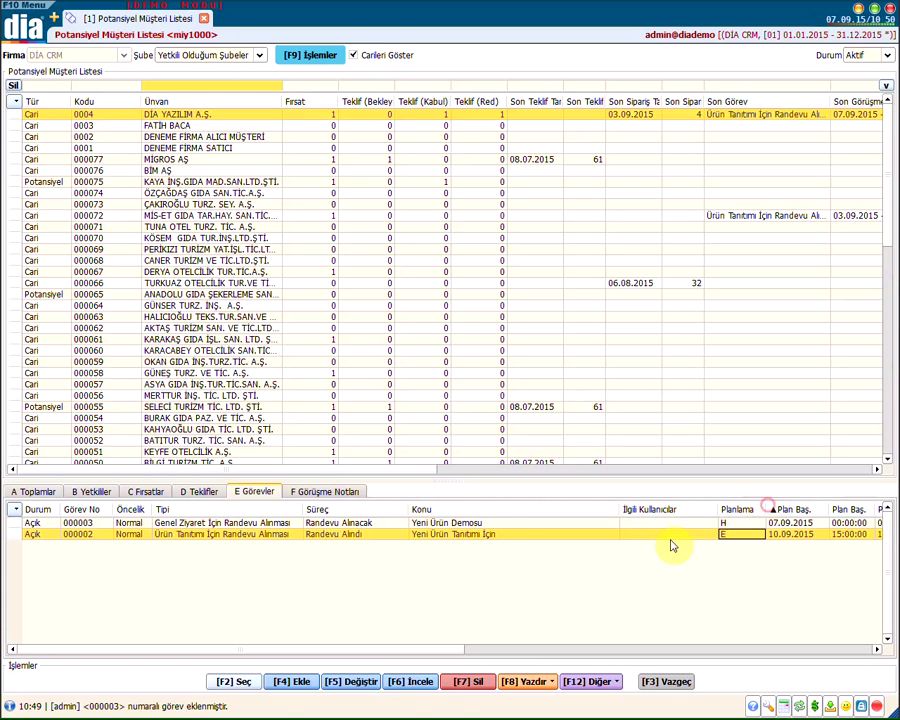
# - Compare the planning status of the customer's two tasks and check the customer's meeting notes (Görüşme Notları)
pyautogui.click(472, 524)
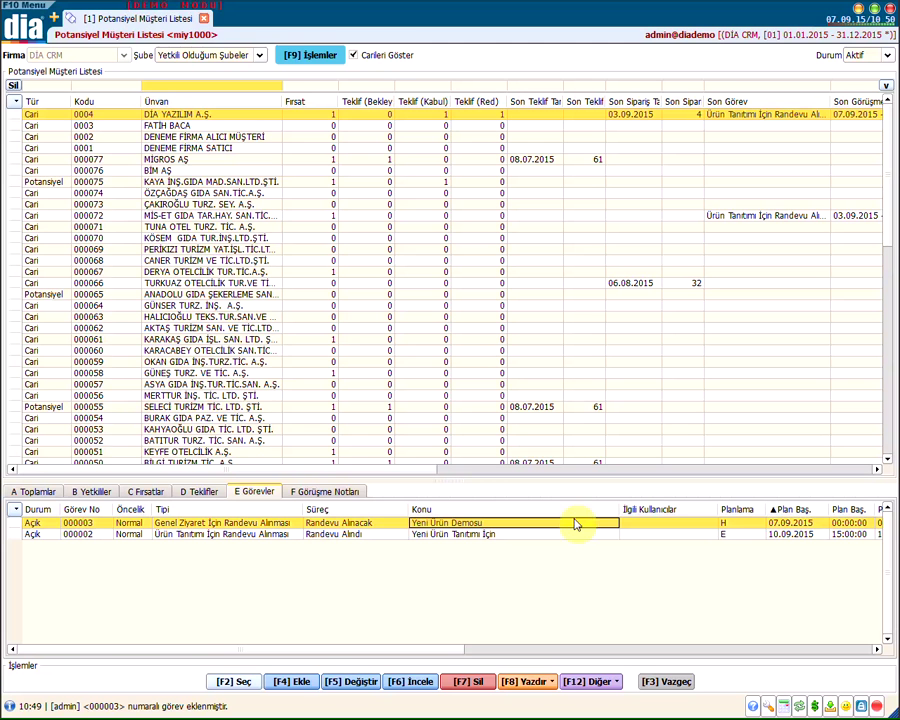
pyautogui.click(741, 524)
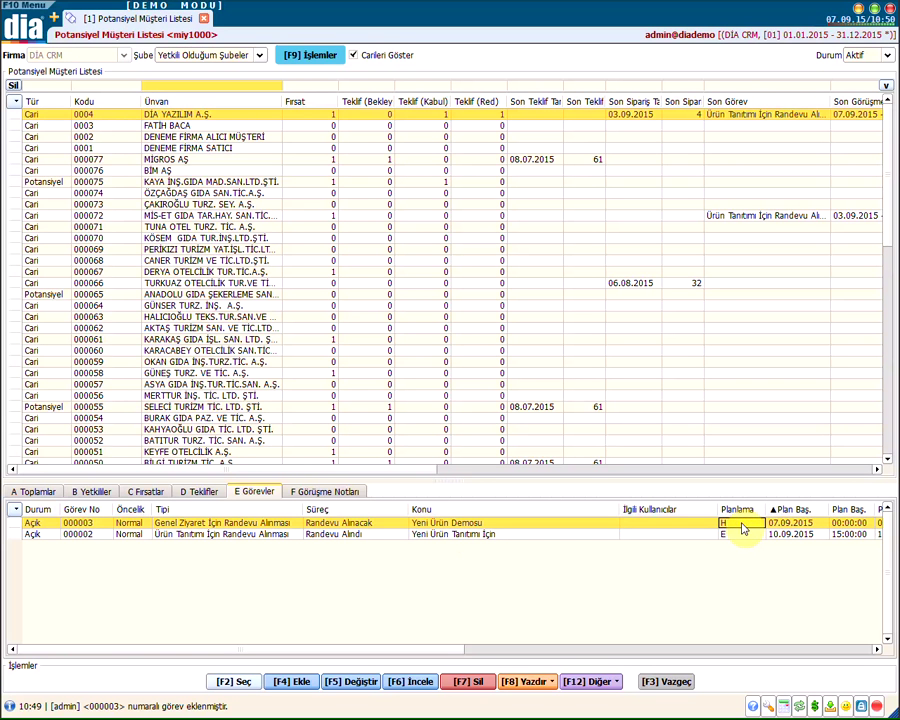
pyautogui.click(221, 535)
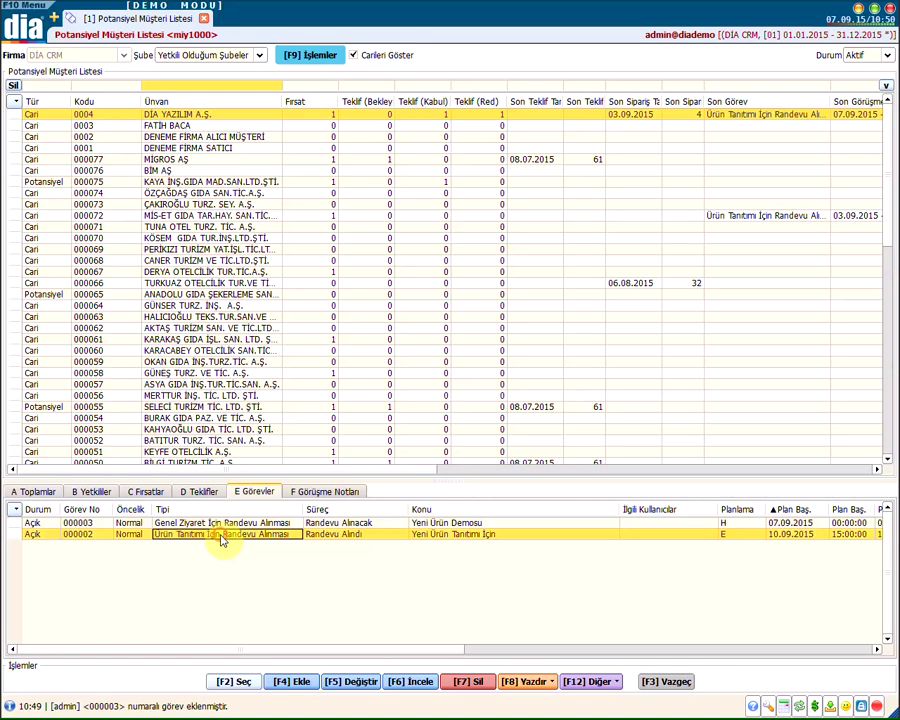
pyautogui.click(301, 494)
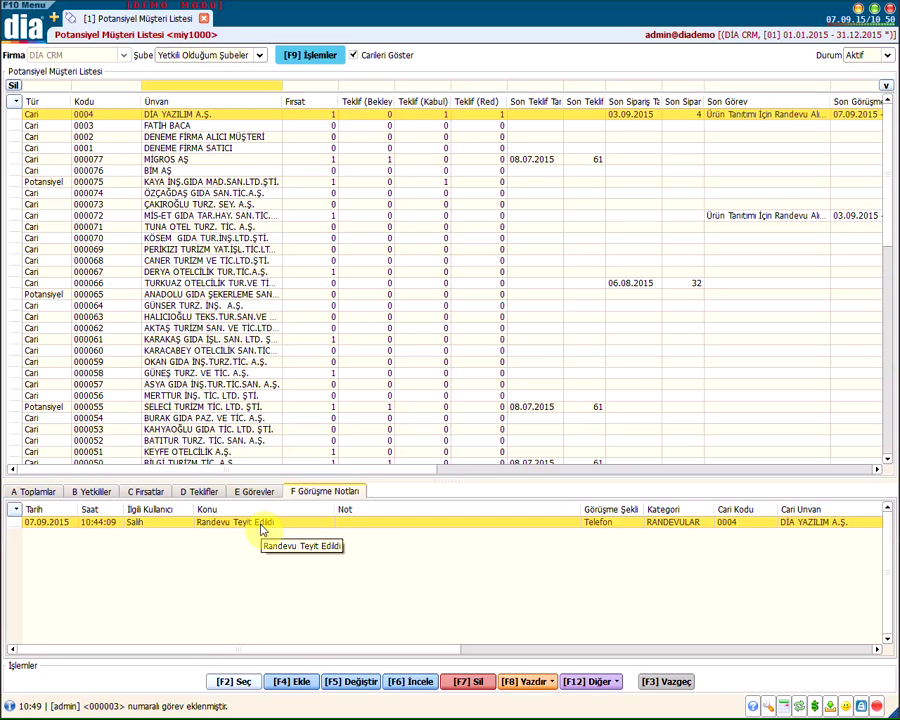
pyautogui.click(270, 494)
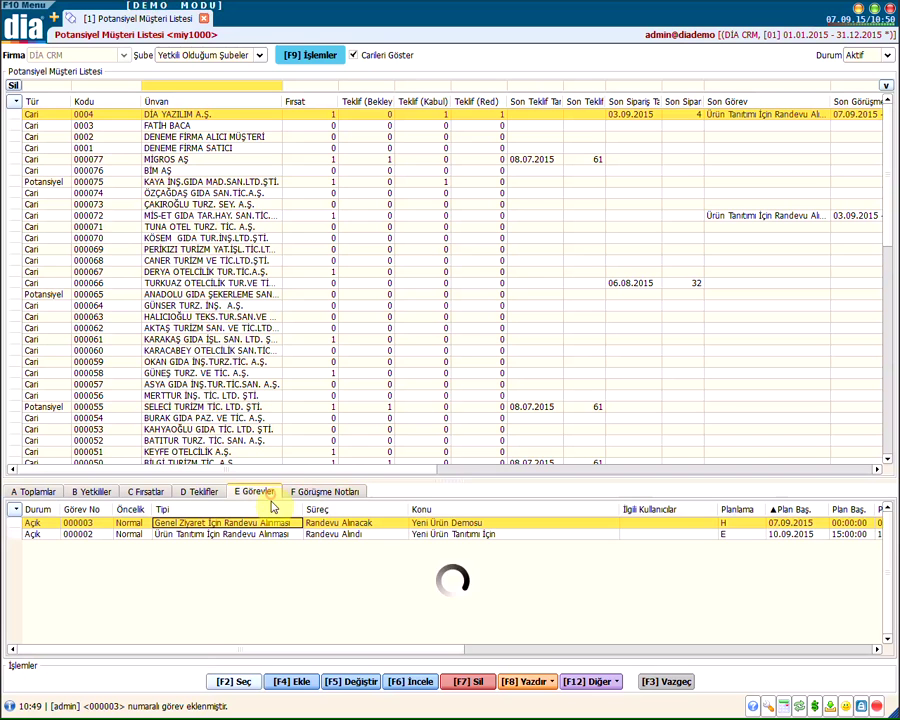
pyautogui.click(270, 523)
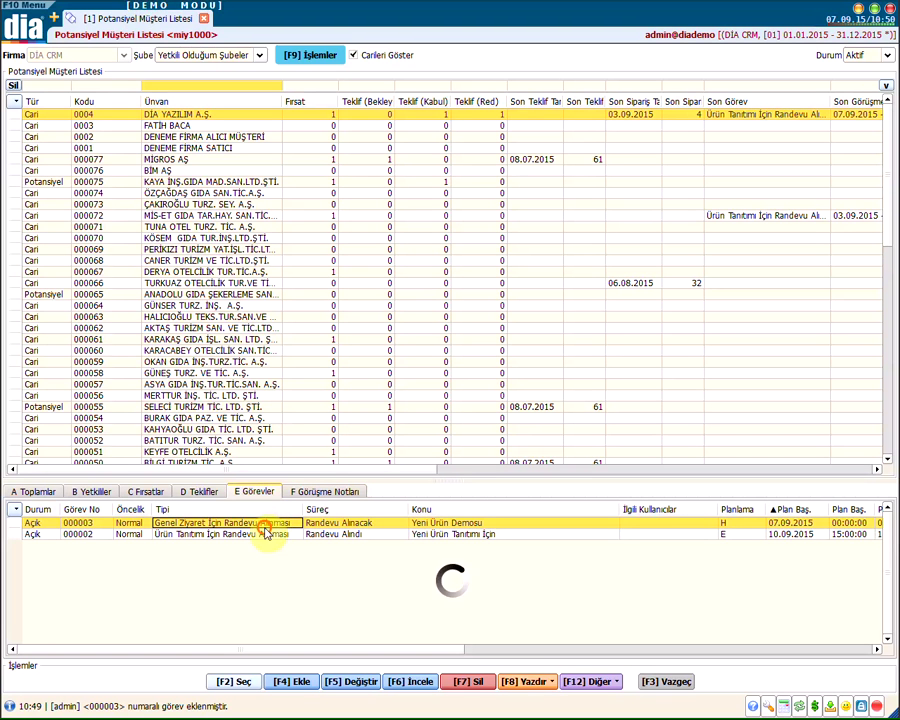
pyautogui.press('Down')
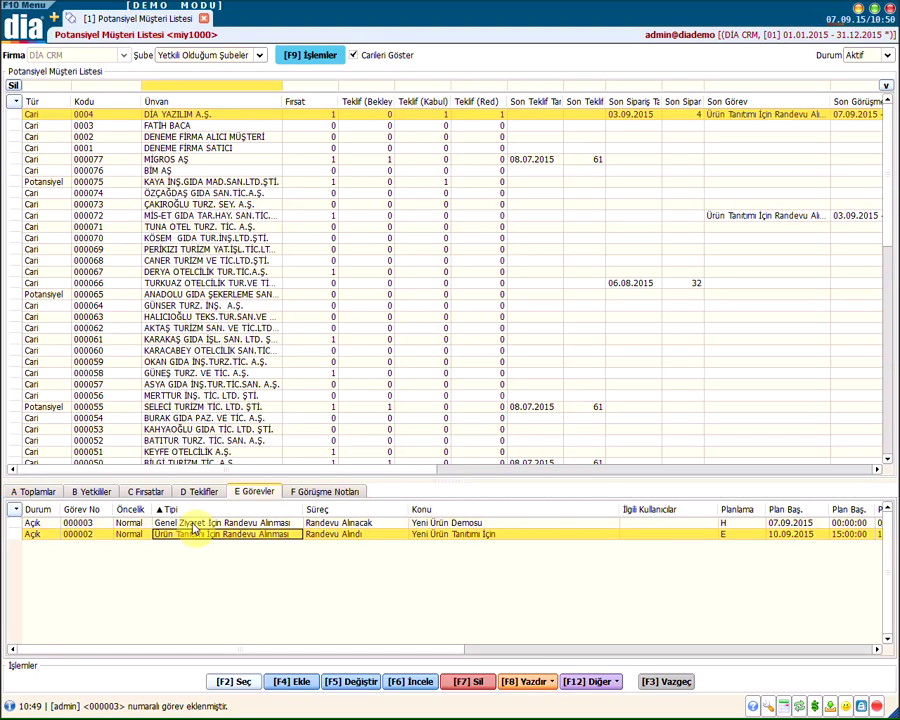
pyautogui.click(250, 524)
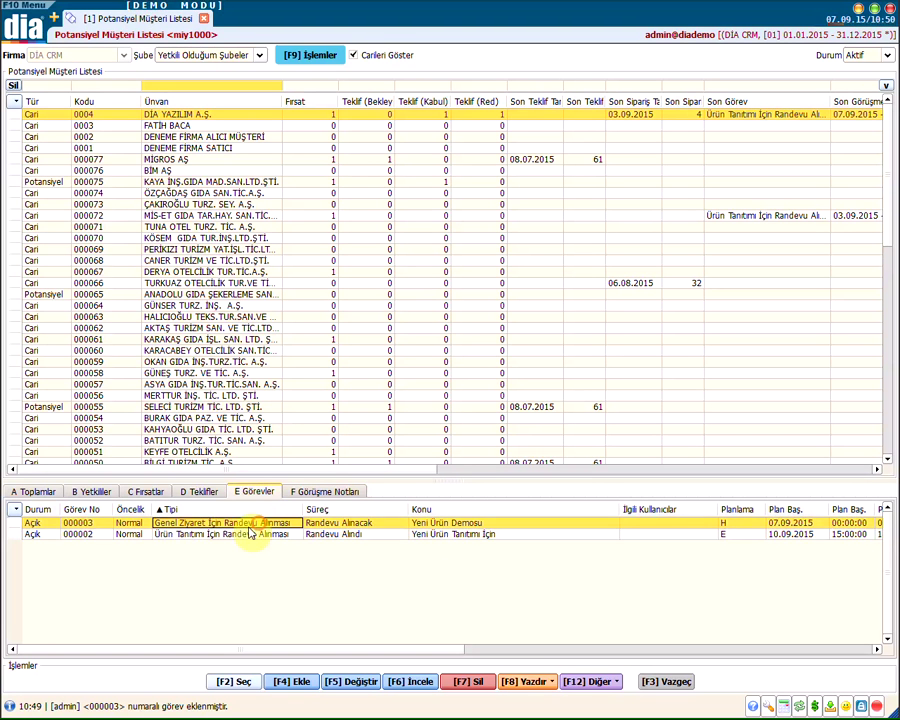
# - Open the task list (Görev Listesi) of the Görev Takip module
pyautogui.click(25, 22)
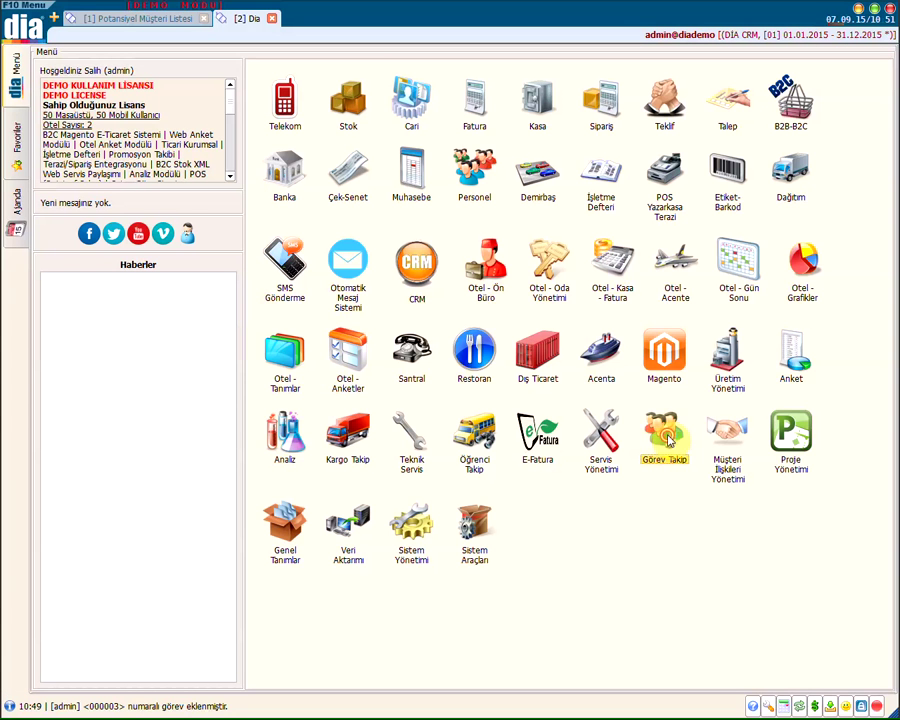
pyautogui.click(652, 430)
pyautogui.click(340, 88)
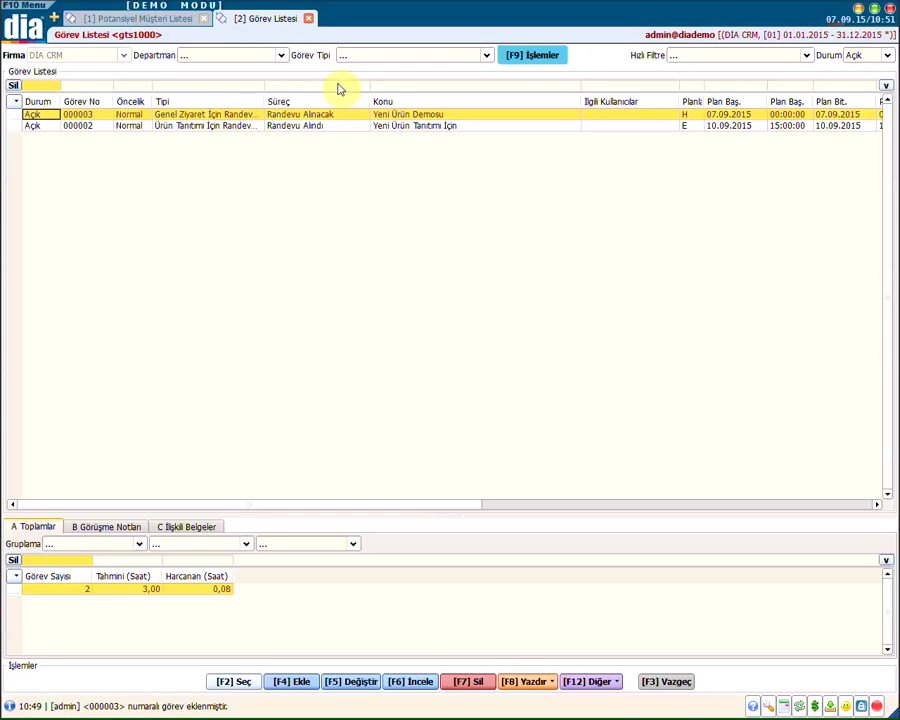
# - Filter the task list by the DANIŞMA department and widen the Tipi column to fit the full task type
pyautogui.click(235, 55)
pyautogui.click(227, 126)
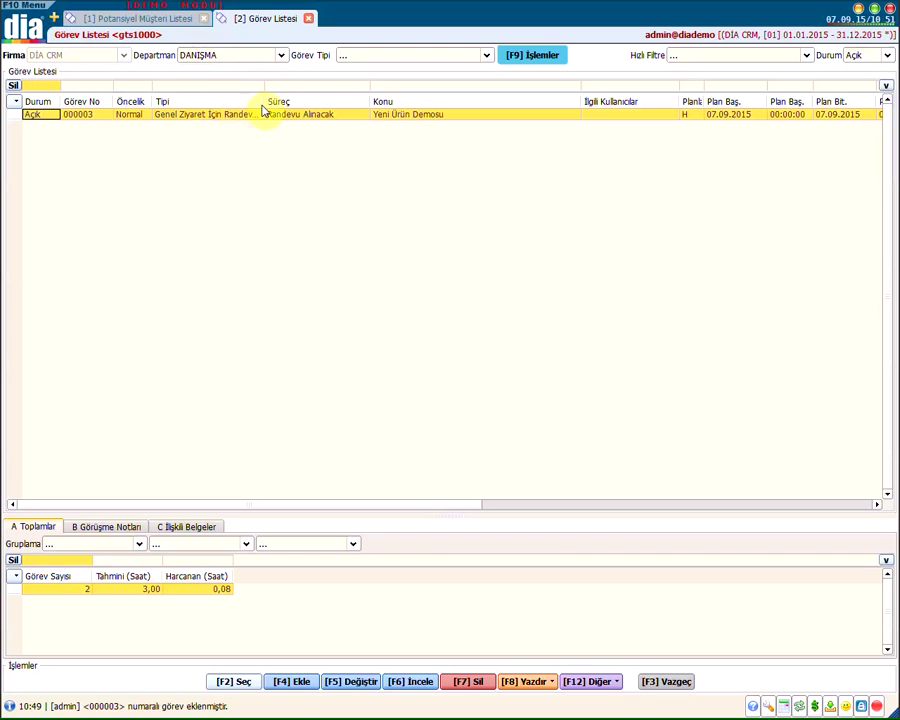
pyautogui.moveTo(263, 100); pyautogui.dragTo(332, 101)
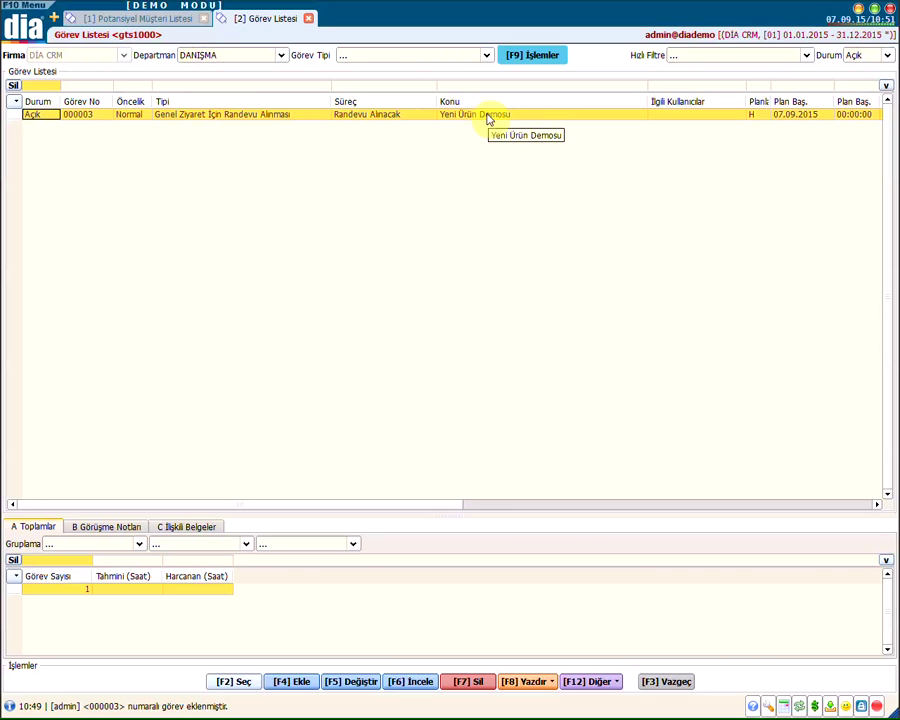
# - Open the Yeni Ürün Demosu task for editing, enable its planning (Planlama) and set the plan date to 12.09.2015
pyautogui.doubleClick(357, 120)
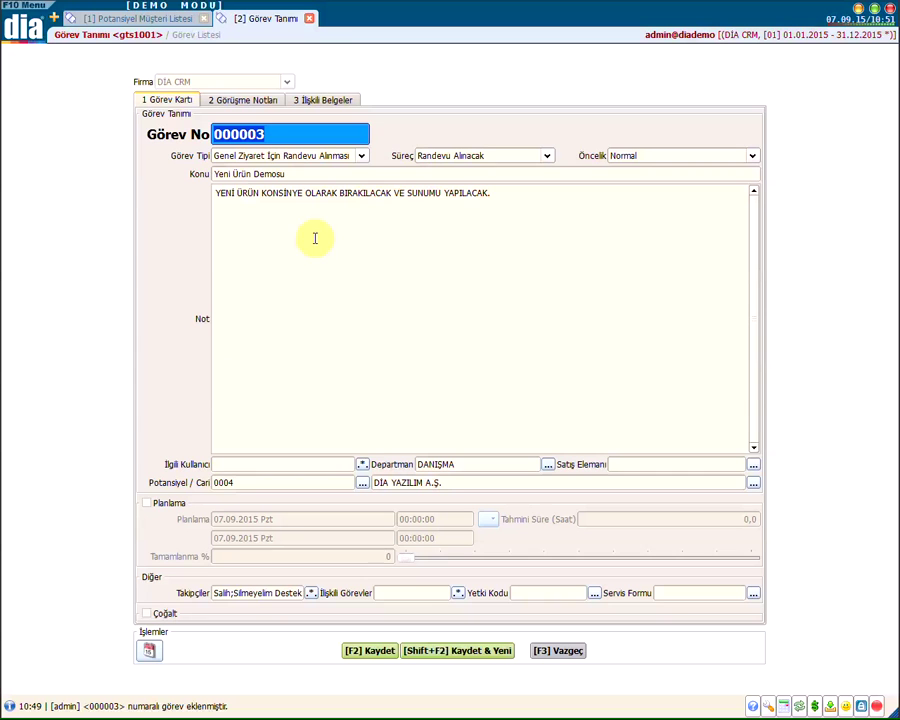
pyautogui.click(153, 507)
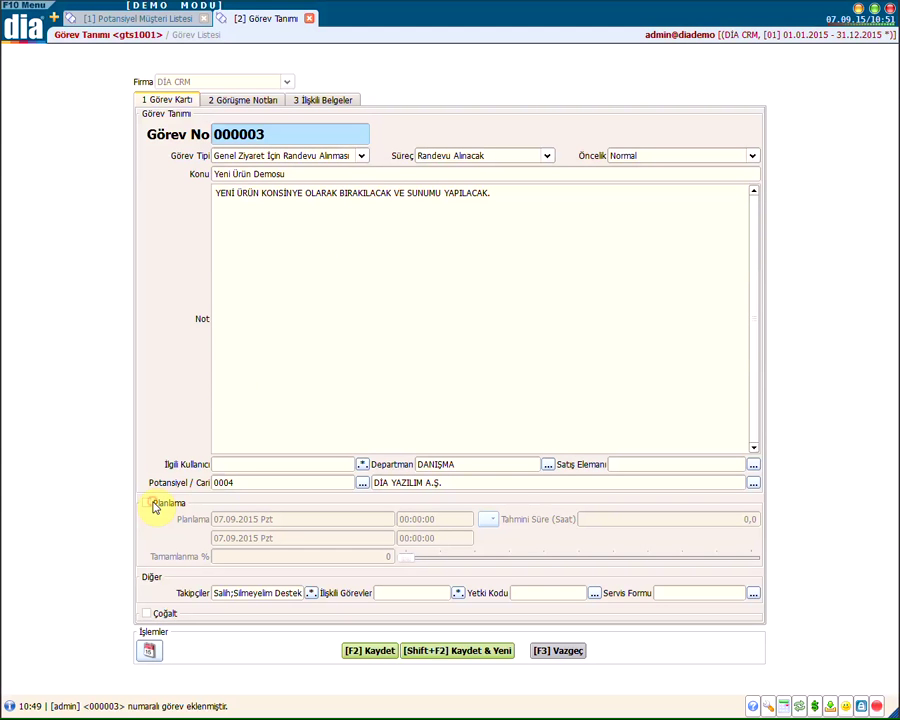
pyautogui.click(149, 503)
pyautogui.click(220, 518)
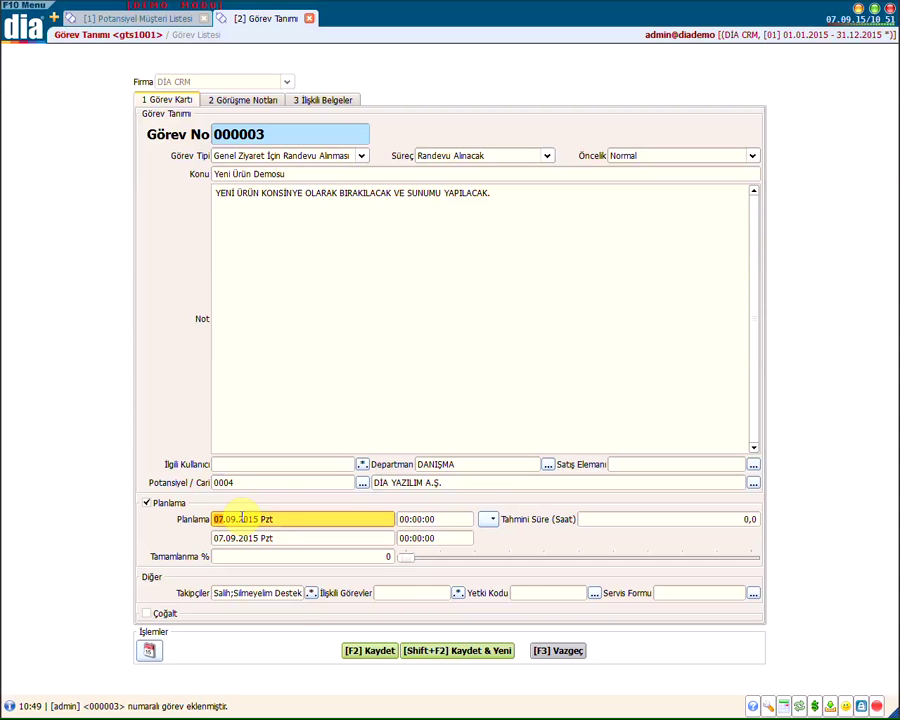
pyautogui.write('12')
pyautogui.press('Tab')
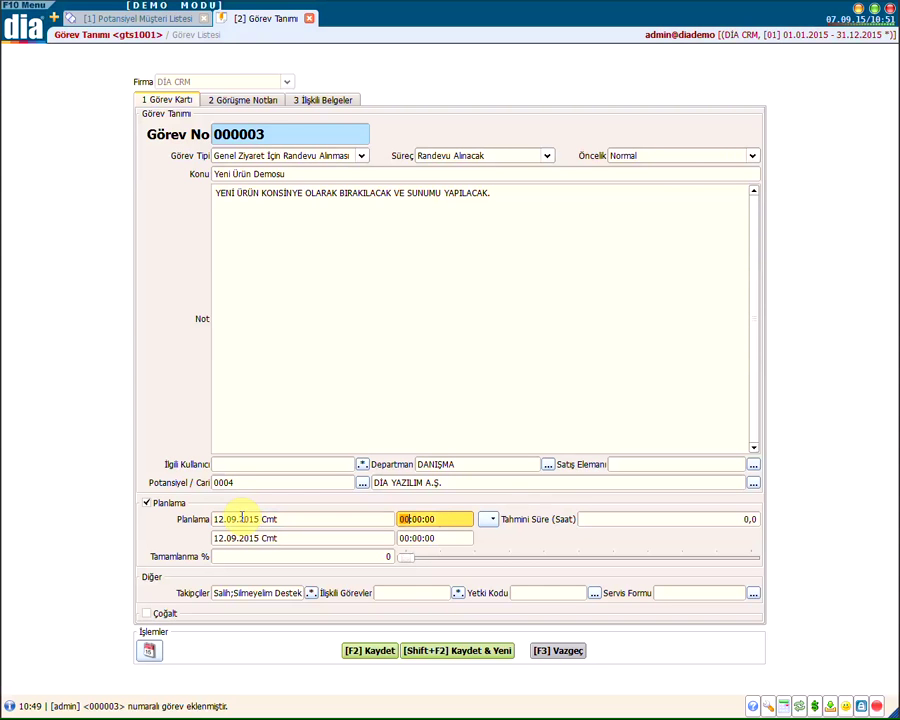
# - Set the task's planned start time to 10:00 and end time to 15:00
pyautogui.write('10')
pyautogui.press('Tab')
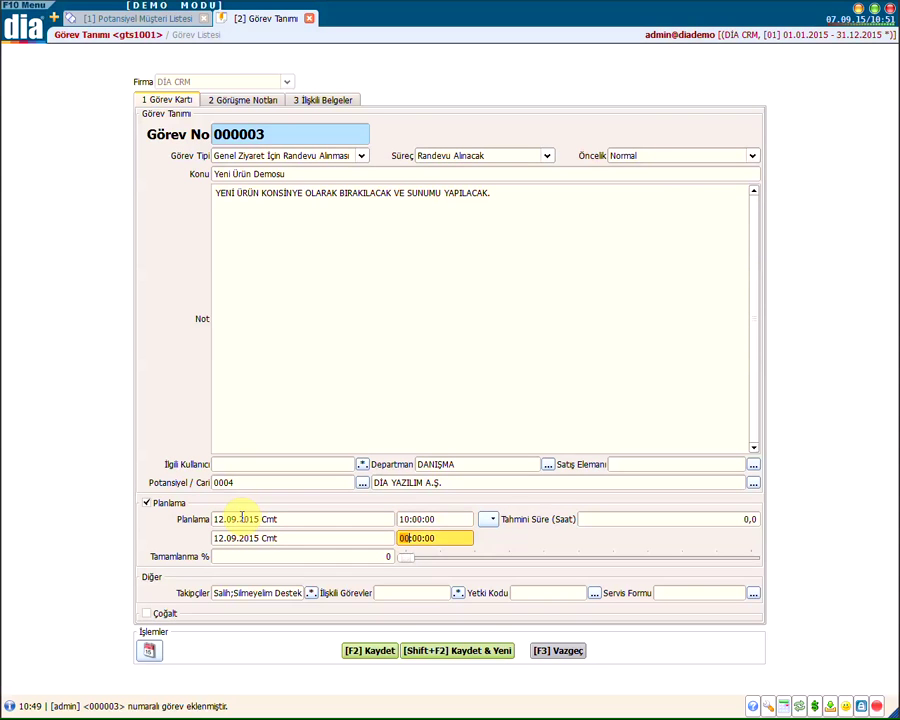
pyautogui.write('15')
pyautogui.press('Tab')
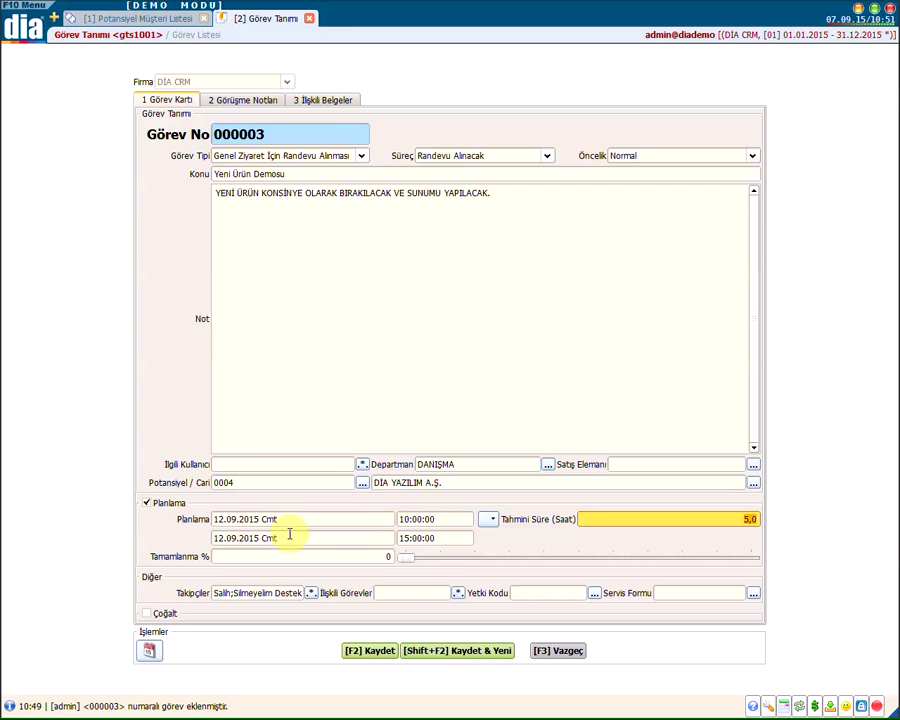
# - Create a calendar entry for the task and share it with the acente and analiz users in addition to admin
pyautogui.click(149, 651)
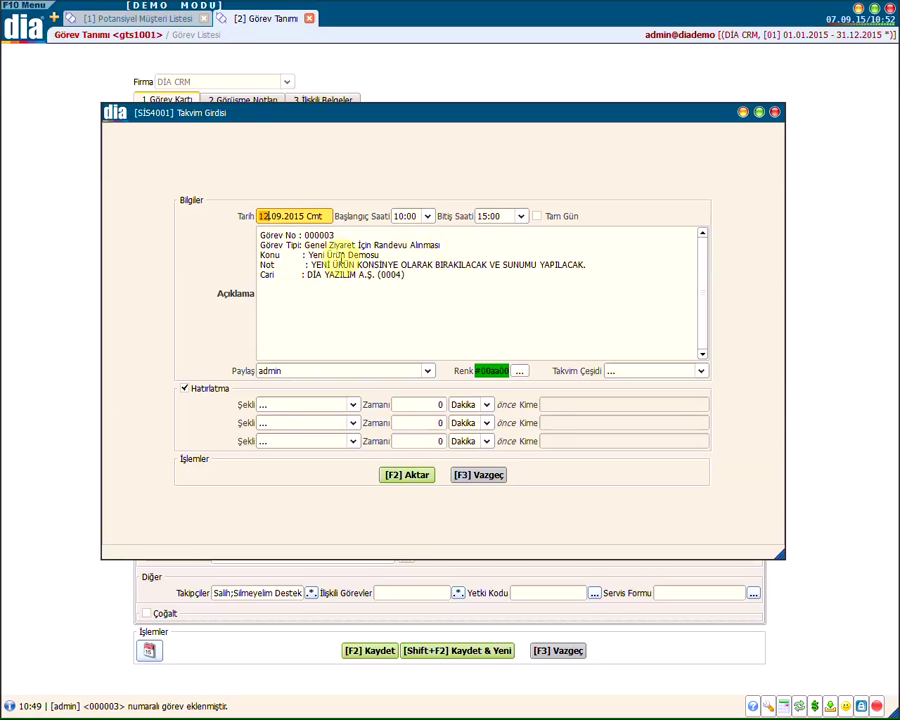
pyautogui.click(347, 372)
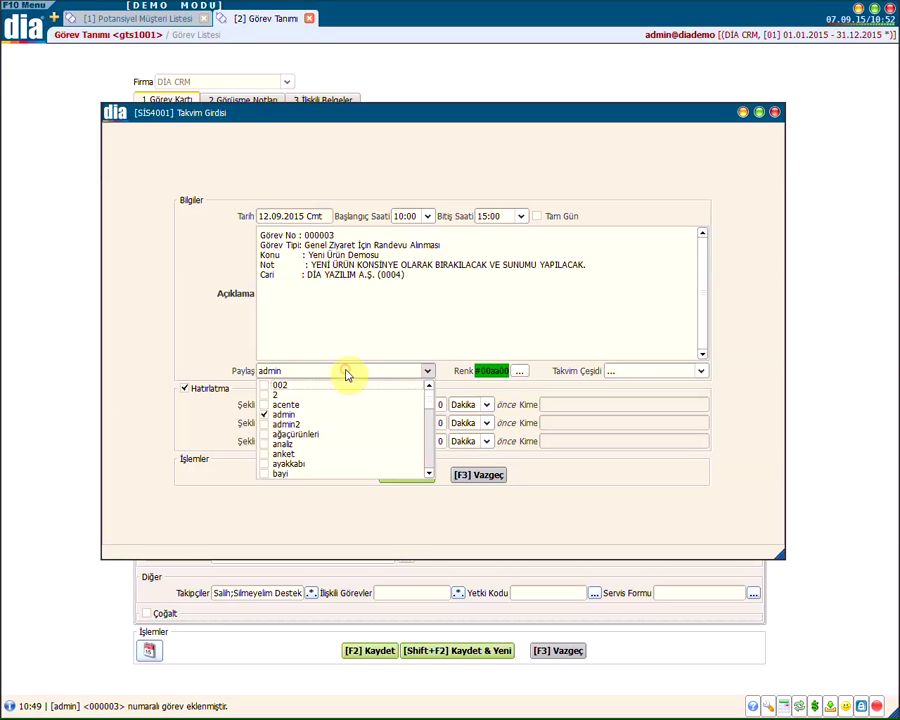
pyautogui.click(265, 404)
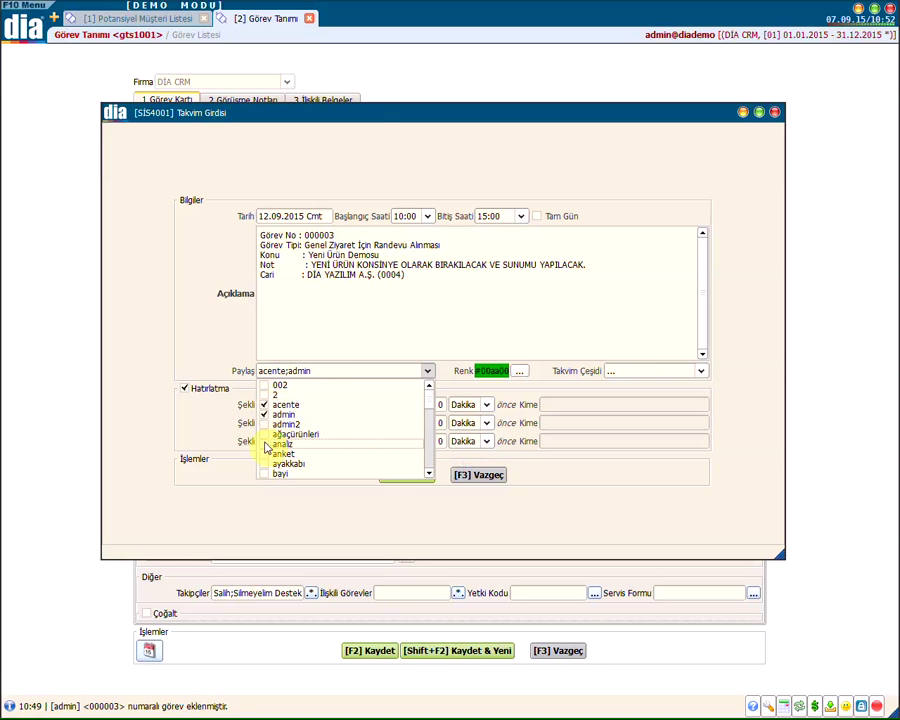
pyautogui.click(265, 444)
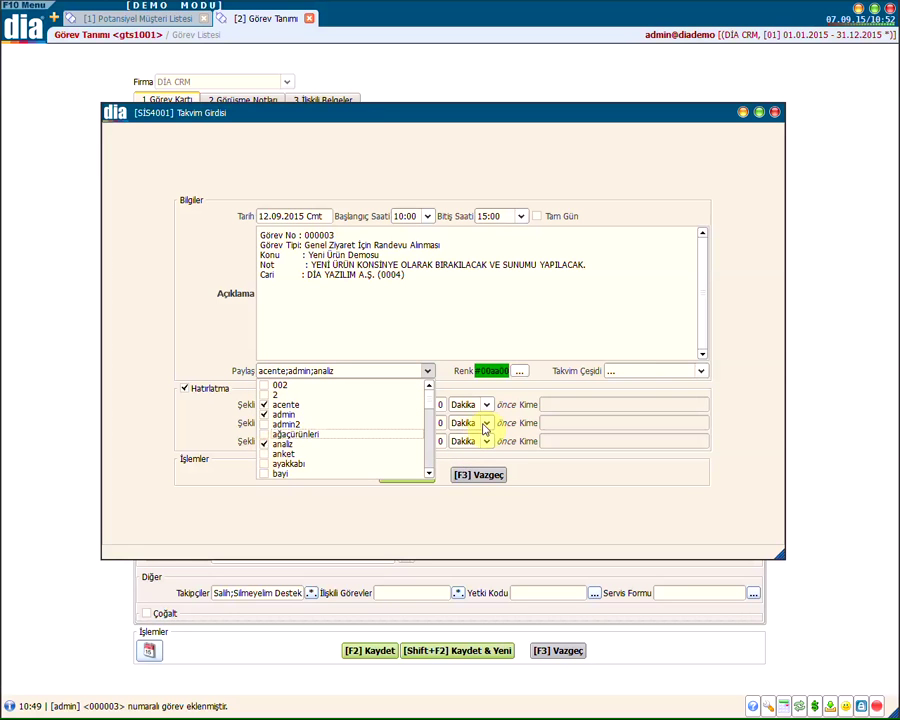
pyautogui.click(615, 374)
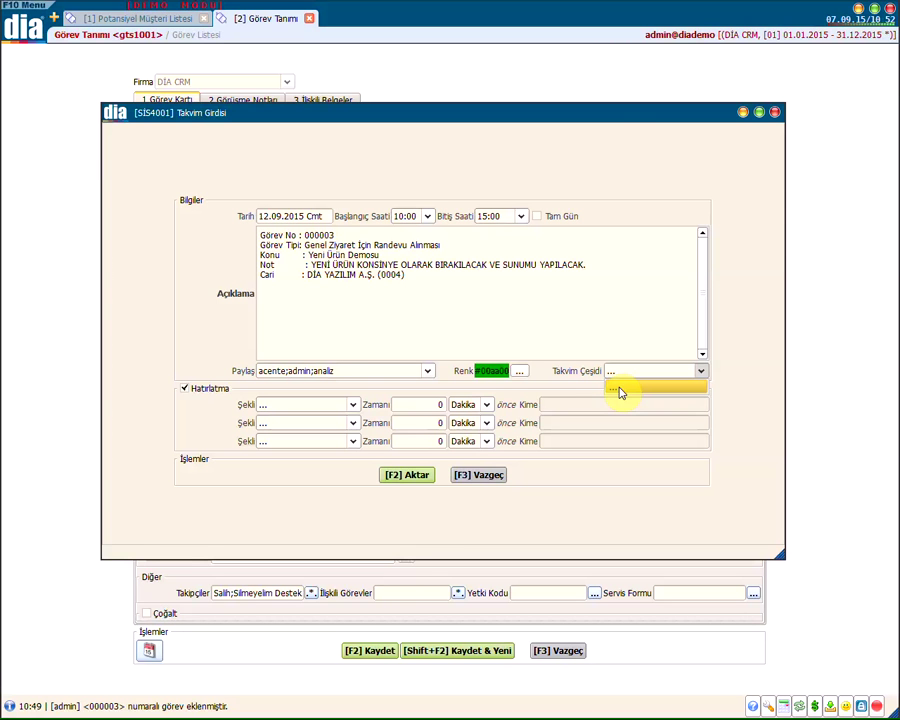
# - Set the calendar entry's first reminder to E-Posta, 5 hours (Saat) before the appointment
pyautogui.click(285, 407)
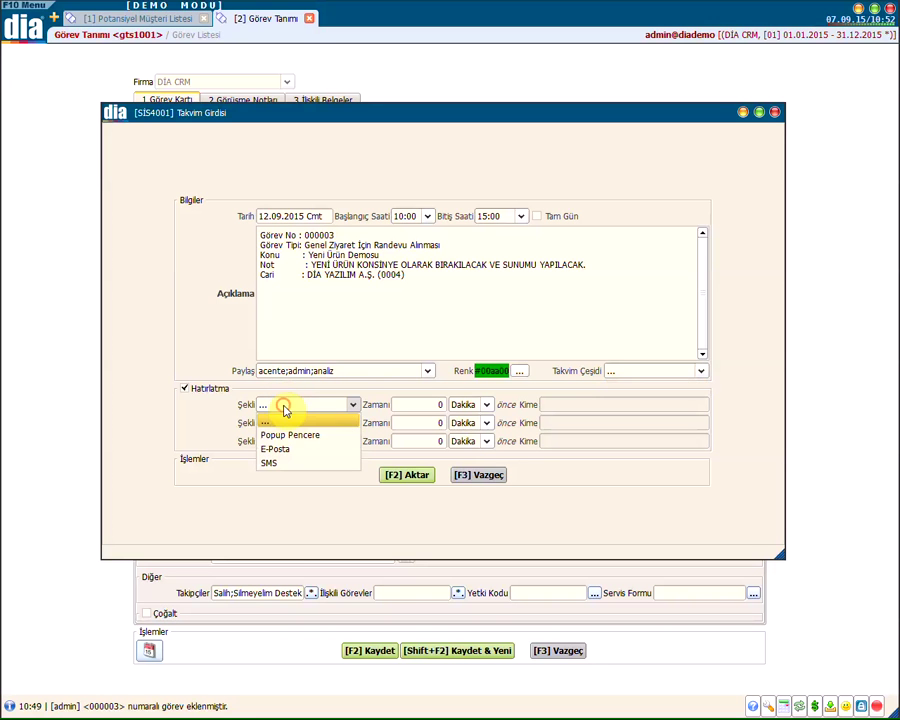
pyautogui.click(277, 449)
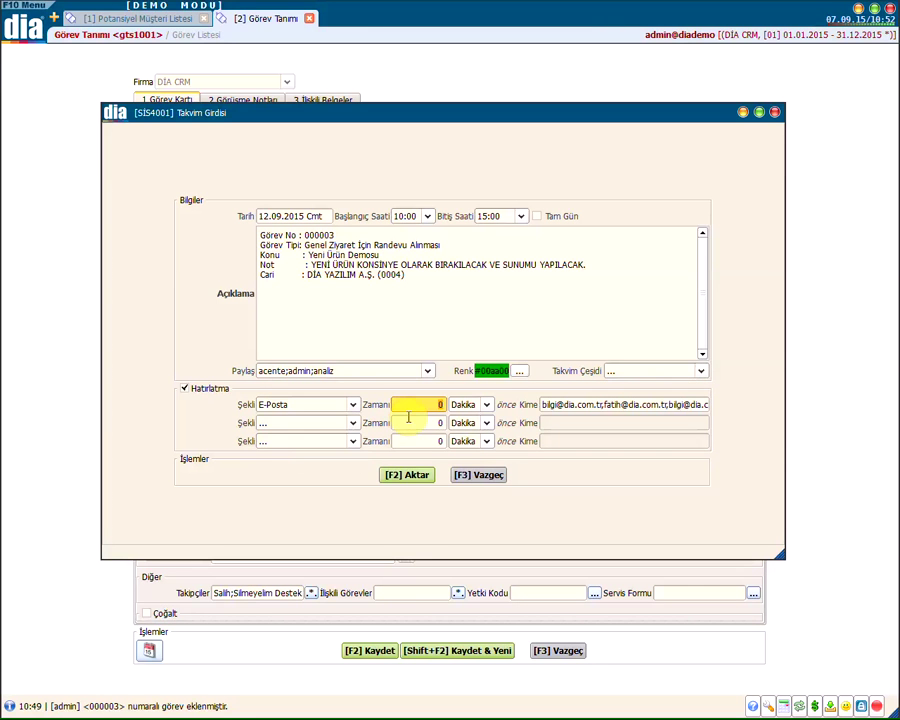
pyautogui.write('5')
pyautogui.press('Tab')
pyautogui.press('Down')
pyautogui.press('Down')
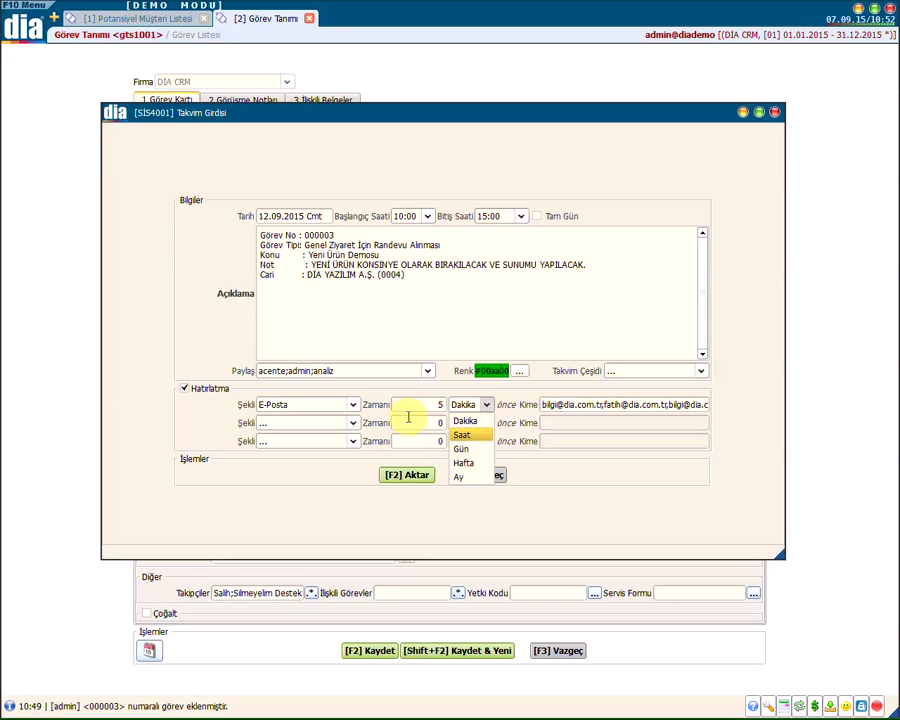
pyautogui.press('Tab')
pyautogui.moveTo(618, 404); pyautogui.dragTo(582, 405)
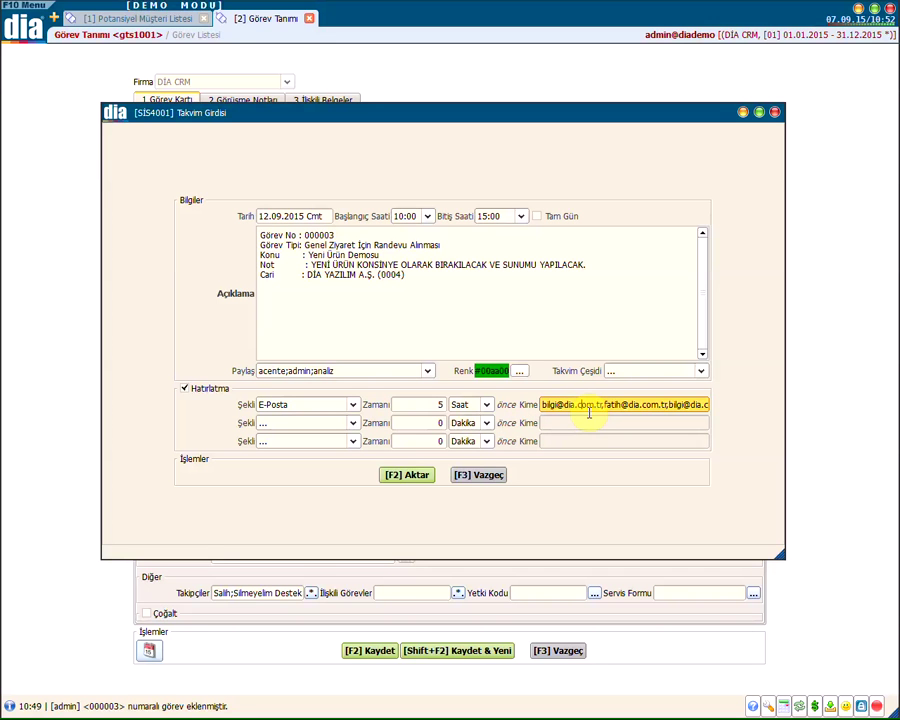
# - Set the second reminder to Popup Pencere, 5 minutes (Dakika) before the appointment
pyautogui.click(289, 426)
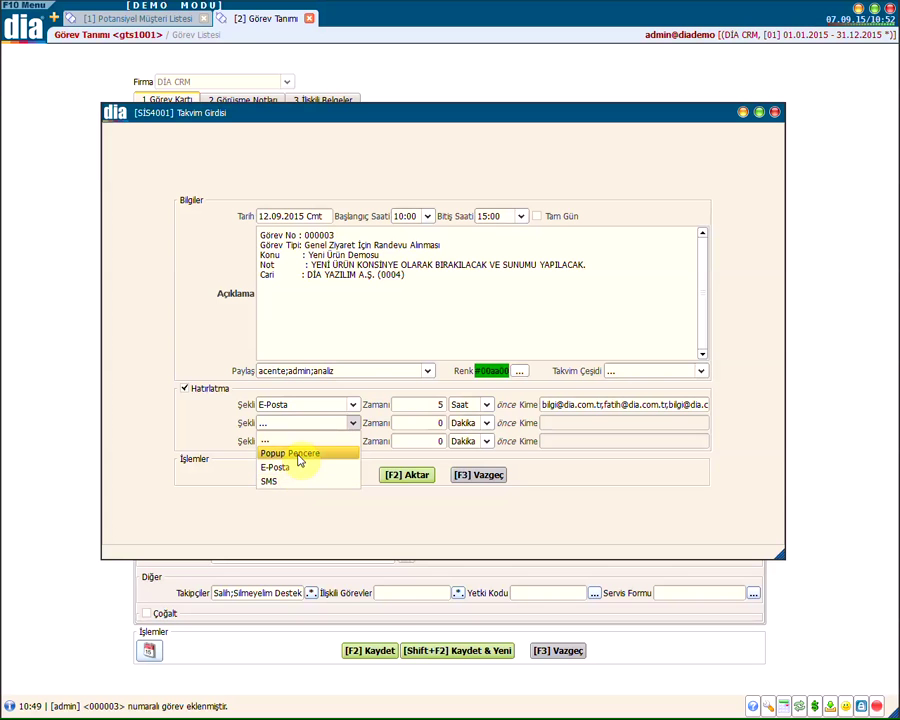
pyautogui.click(298, 455)
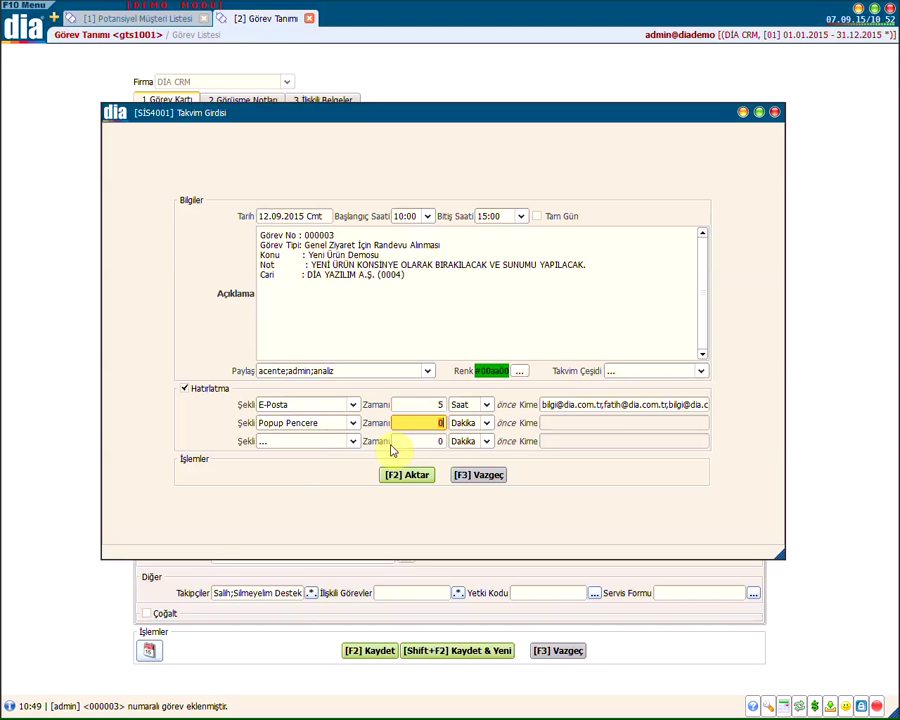
pyautogui.write('5')
pyautogui.press('Tab')
pyautogui.hotkey('alt', 'Down')
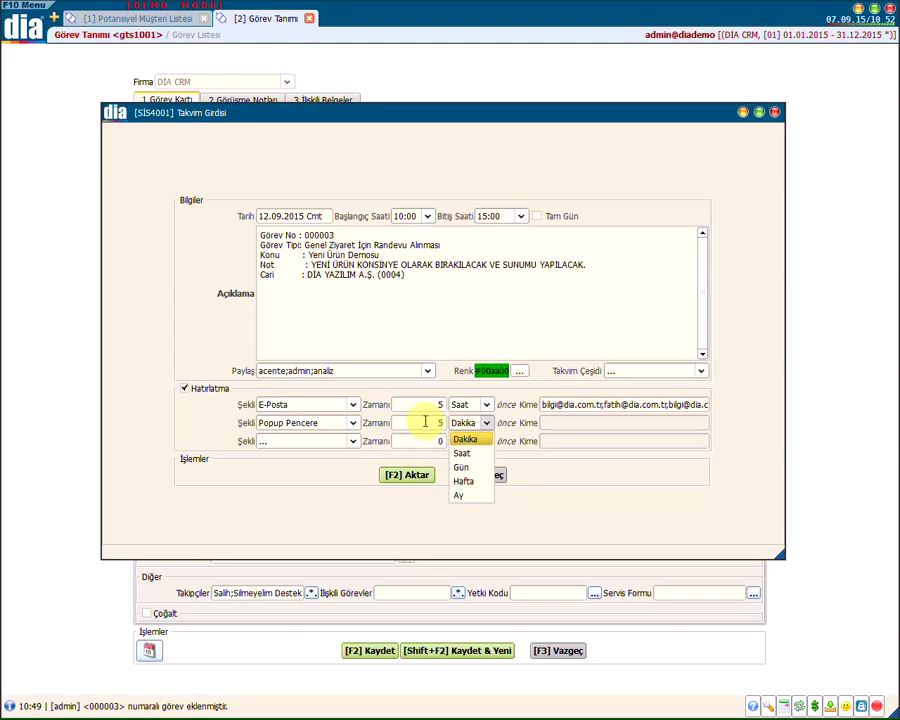
pyautogui.click(424, 422)
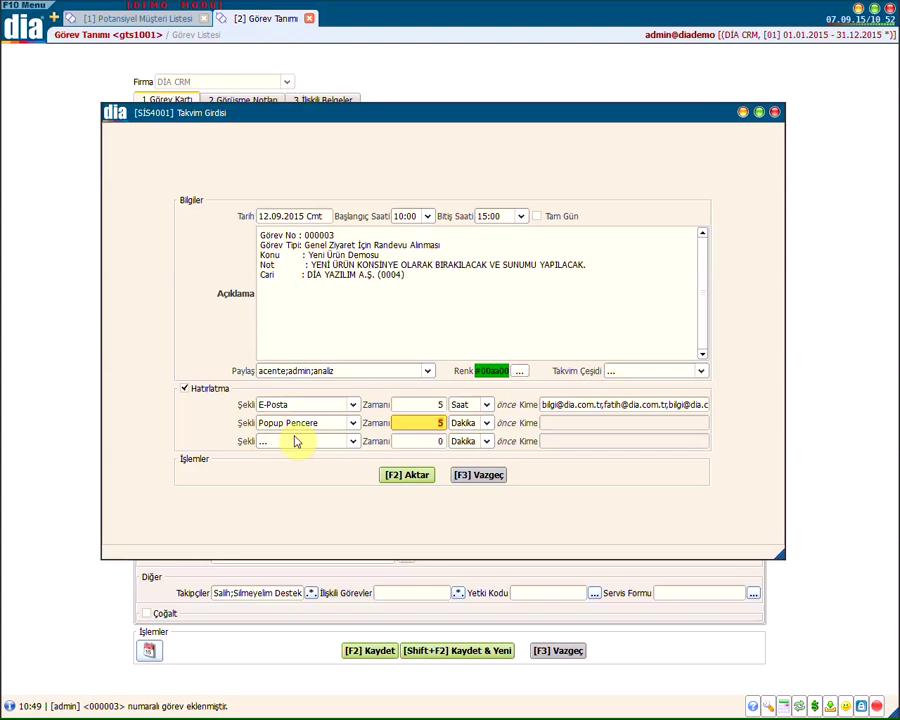
# - Set the third reminder to SMS, 1 day (Gün) before the appointment, keeping the filled-in recipient number
pyautogui.click(296, 442)
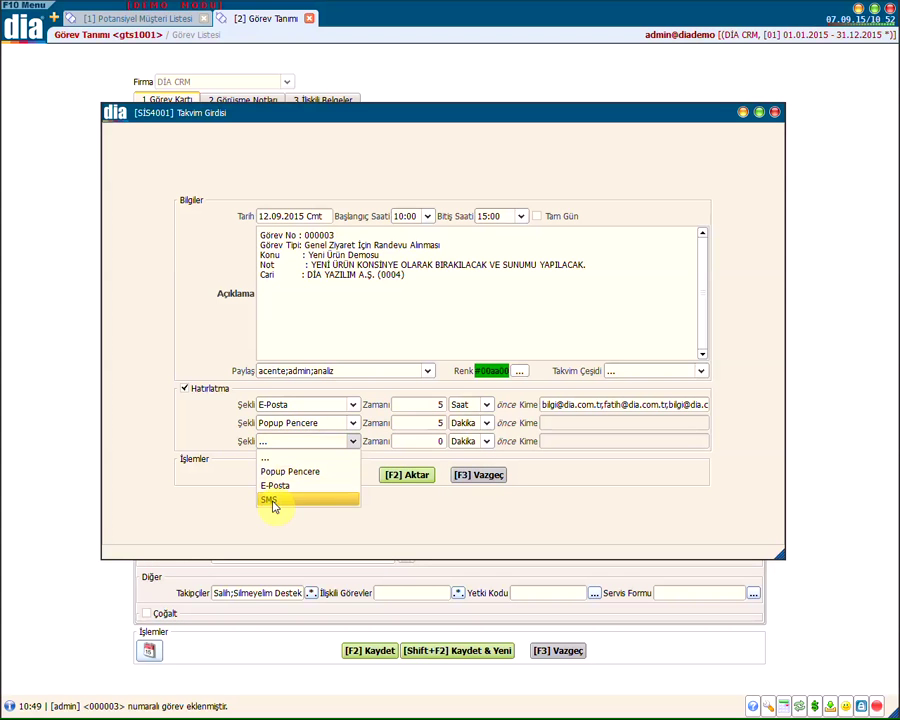
pyautogui.click(272, 500)
pyautogui.write('1')
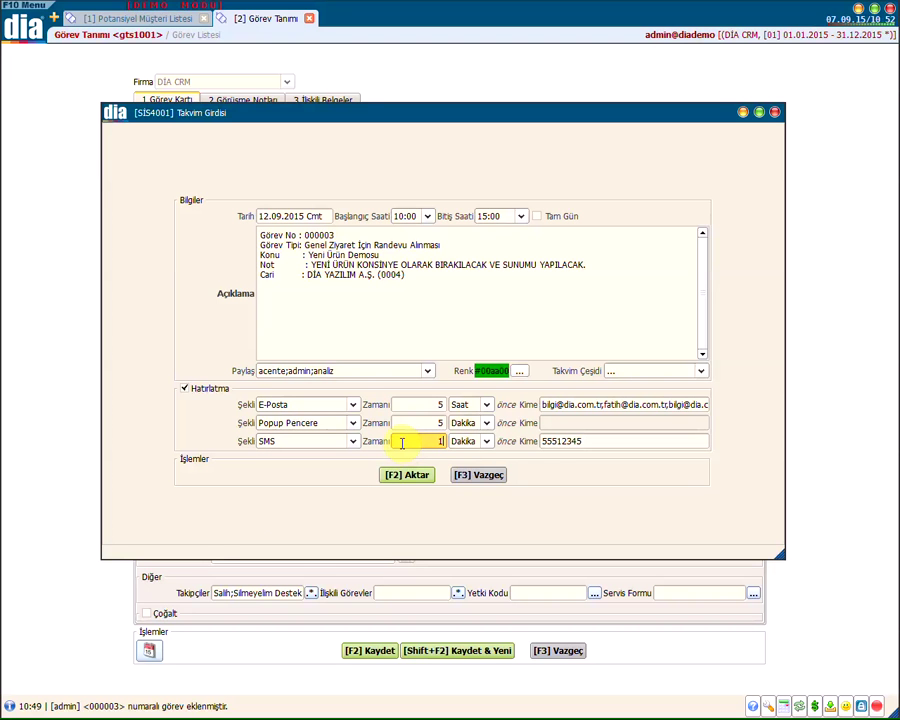
pyautogui.press('Tab')
pyautogui.hotkey('alt', 'Down')
pyautogui.press('Down')
pyautogui.press('Down')
pyautogui.press('Tab')
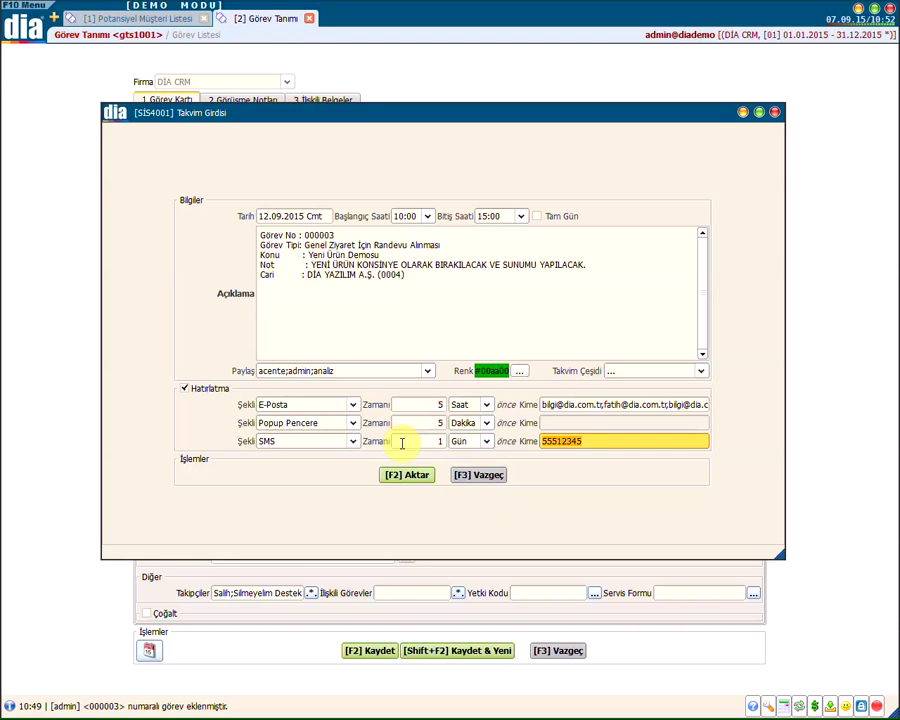
pyautogui.click(600, 442)
pyautogui.click(521, 445)
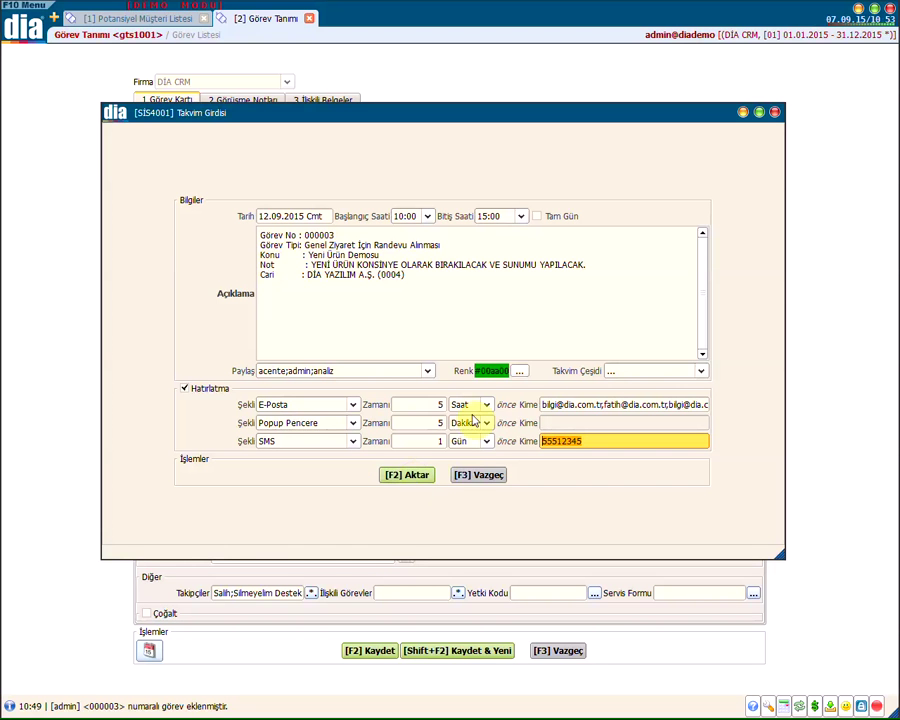
# - Transfer the entry to the calendar and save the planned task card
pyautogui.click(417, 478)
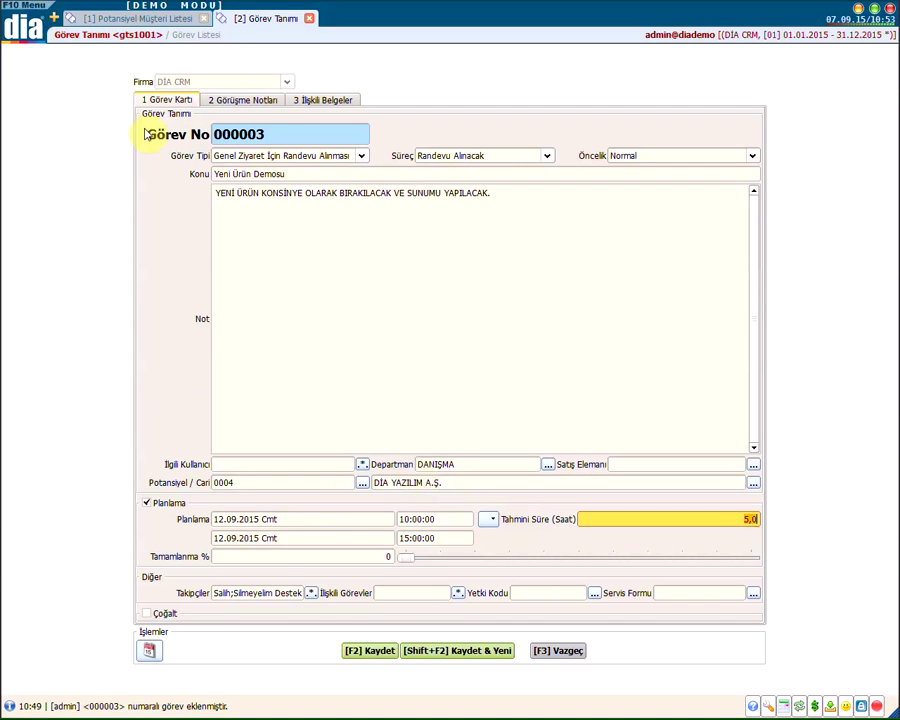
pyautogui.click(358, 652)
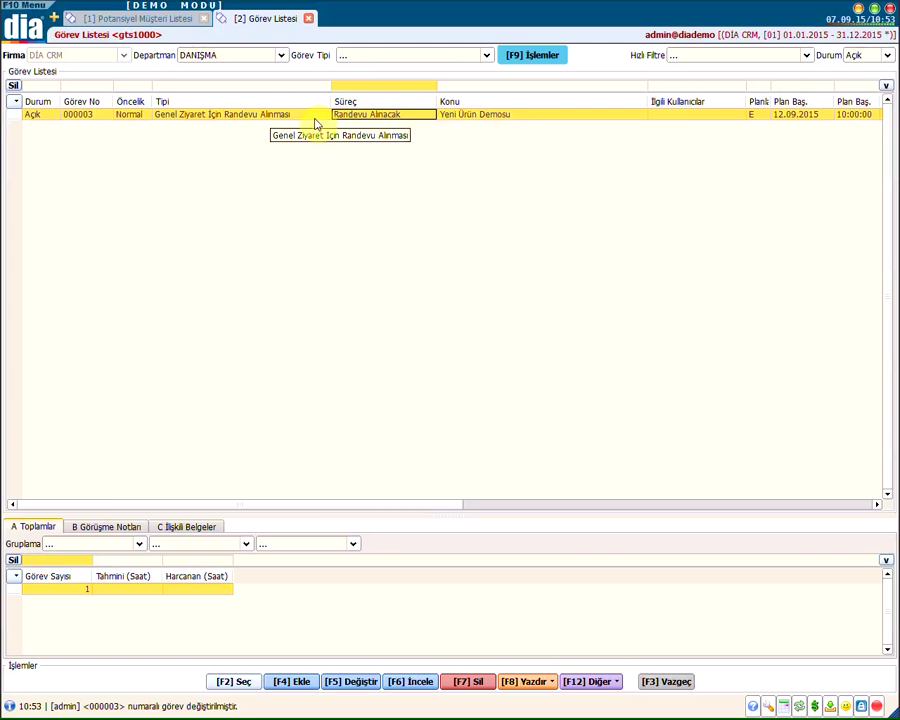
# - Change the task's process (Süreç) to Randevu Alındı and confirm the change
pyautogui.click(539, 66)
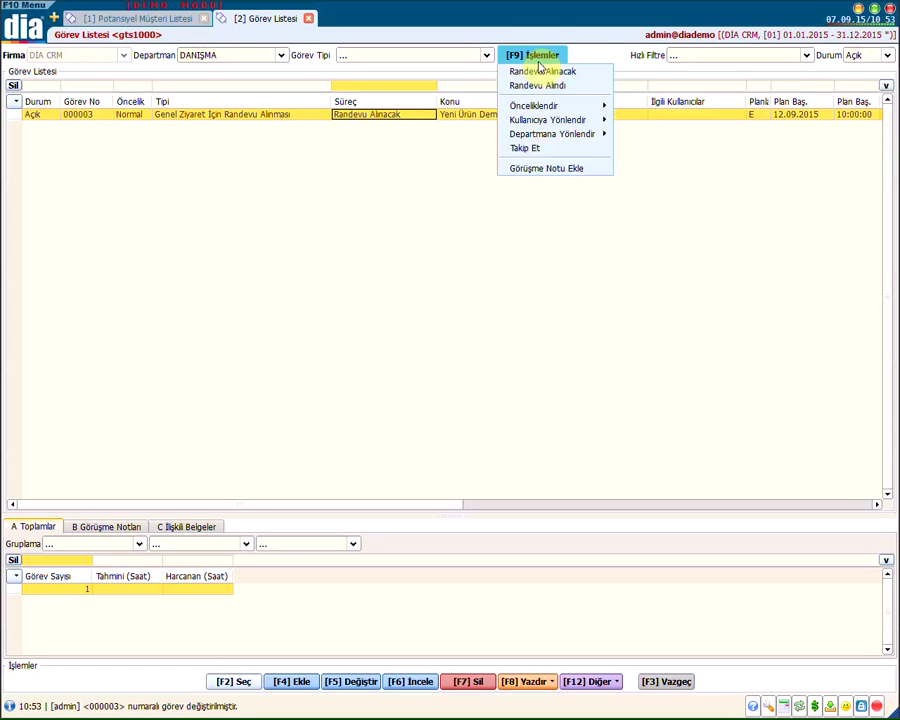
pyautogui.click(538, 86)
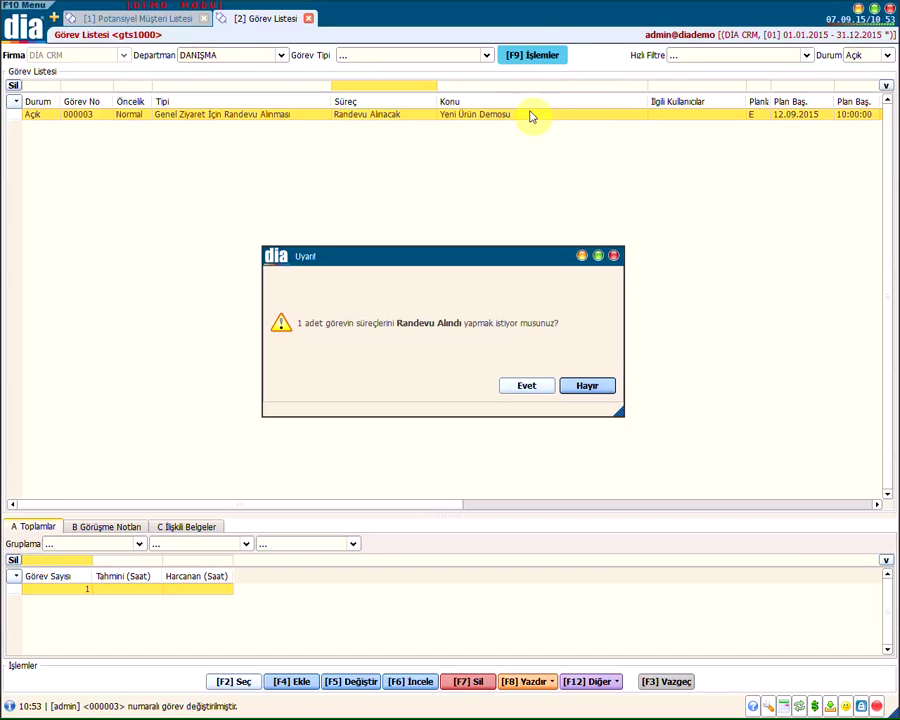
pyautogui.click(525, 387)
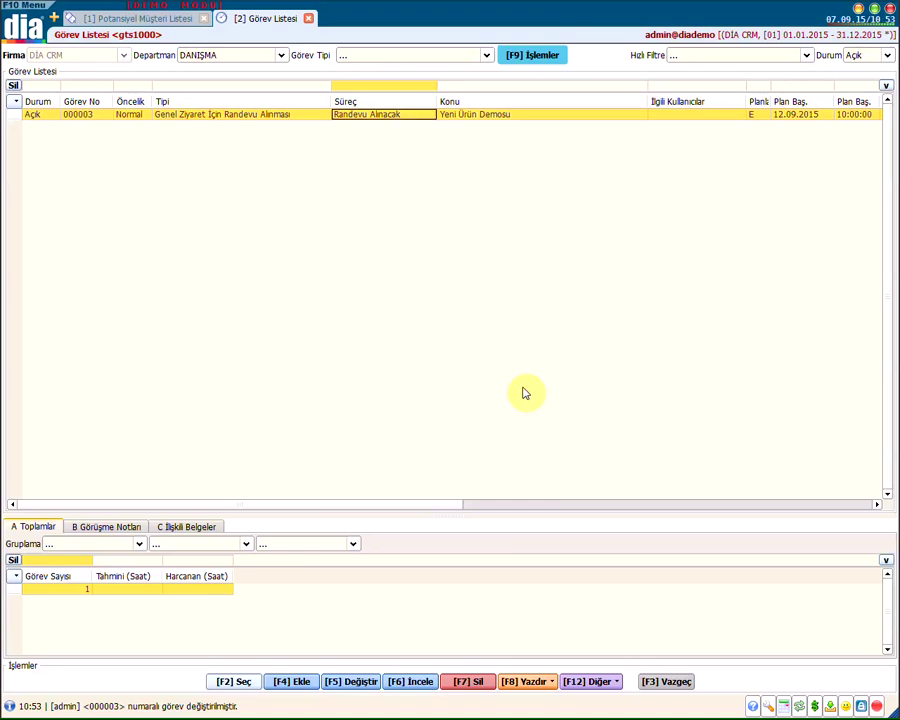
# - Enter the meeting note's subject "Randevu alındı." and the note "KONSİNYE CİHAZIN 2 ADET GETİRİLMESİNİ RİCA ETTİ."
pyautogui.click(344, 317)
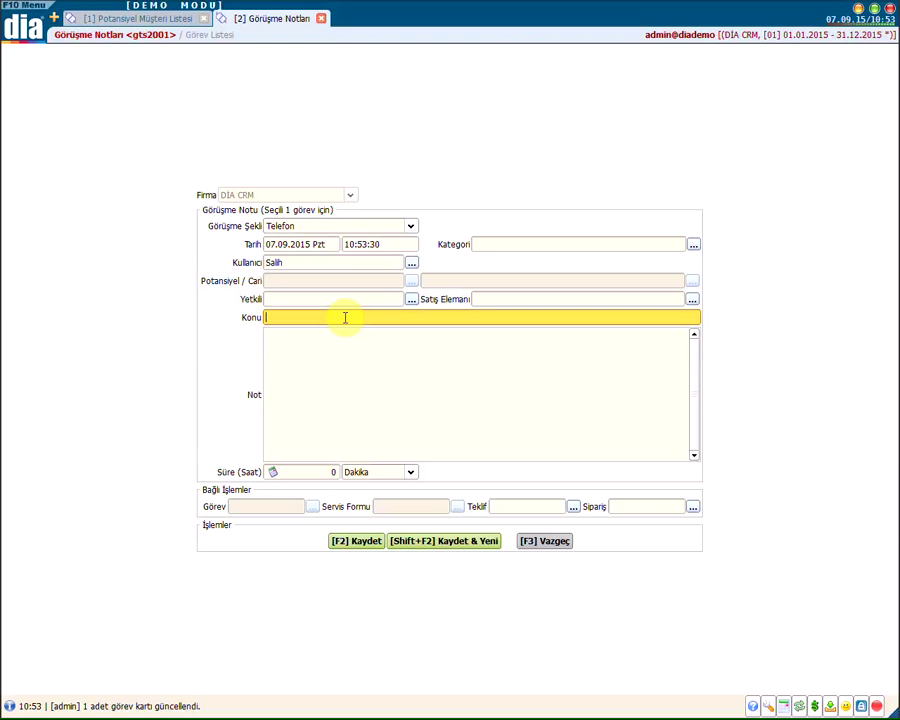
pyautogui.write('Randevu alındı.')
pyautogui.press('Tab')
pyautogui.write('KONSİNYE CİHAZIN 2 ADET GETİRİ')
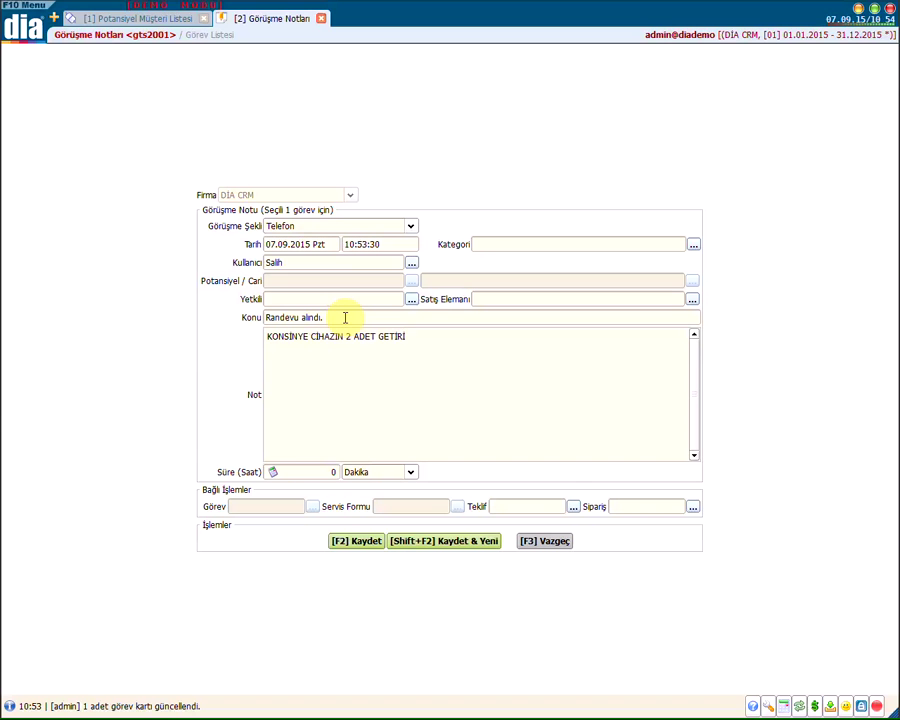
pyautogui.write('LMESİNİ RİCA ETTİ.')
# - Fill in the contact person's name (Yetkili) and the call duration in minutes, and save the meeting note
pyautogui.click(321, 296)
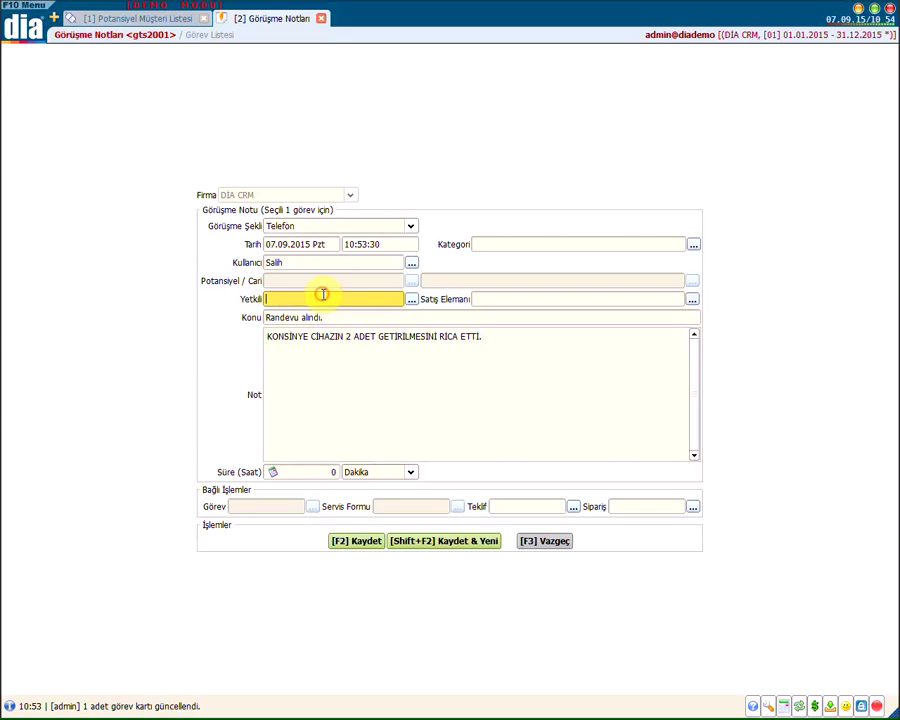
pyautogui.write('sak')
pyautogui.press('Tab')
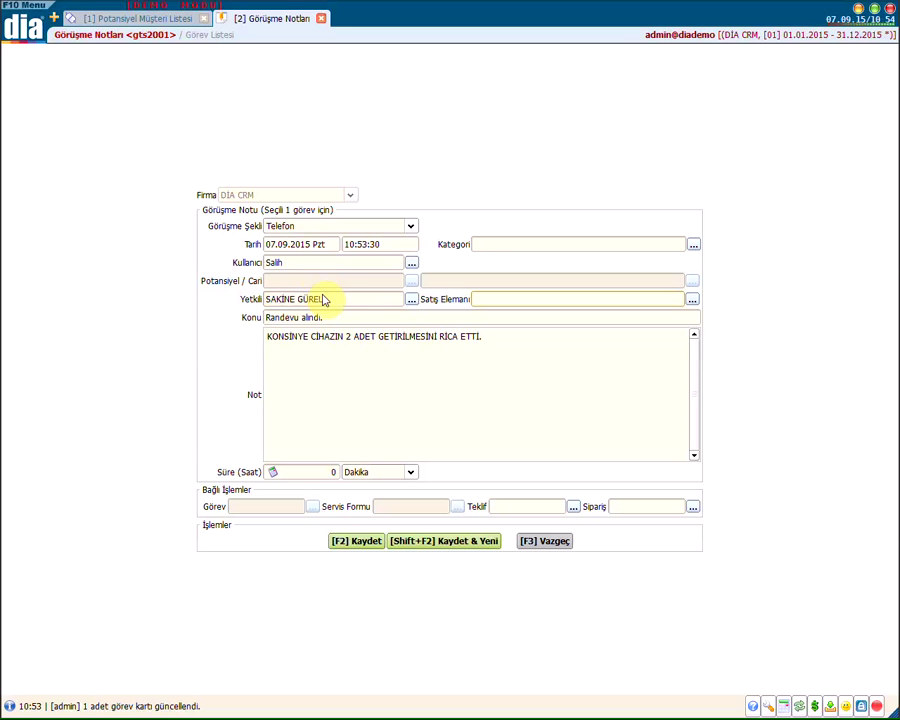
pyautogui.click(330, 470)
pyautogui.press('Tab')
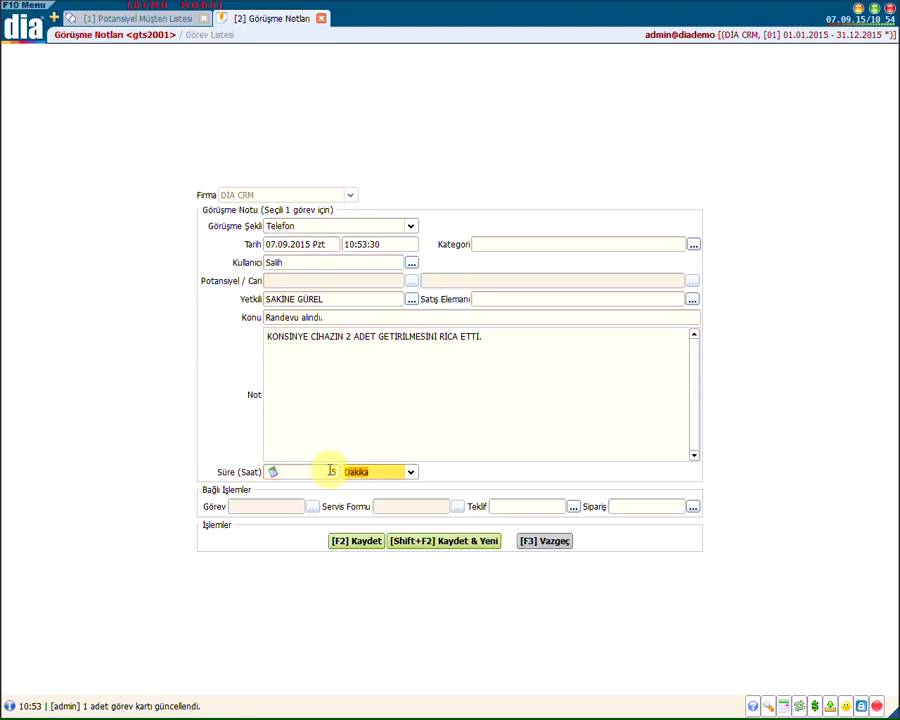
pyautogui.click(364, 544)
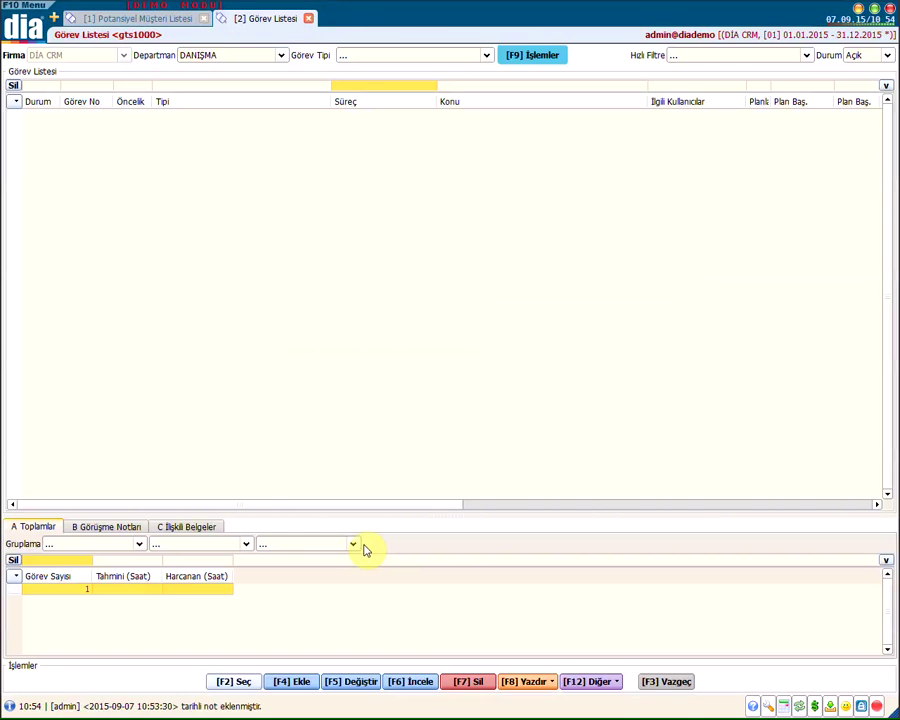
# - Filter the task list by the SATIŞ department and check the listed task's planned start date, start time and end date
pyautogui.click(225, 55)
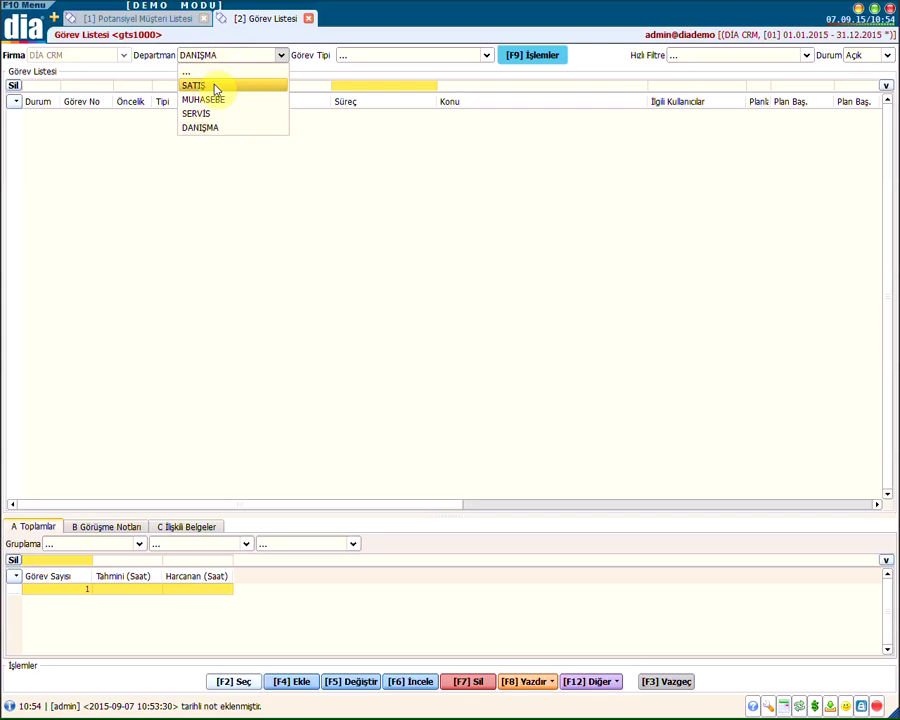
pyautogui.click(214, 88)
pyautogui.click(216, 88)
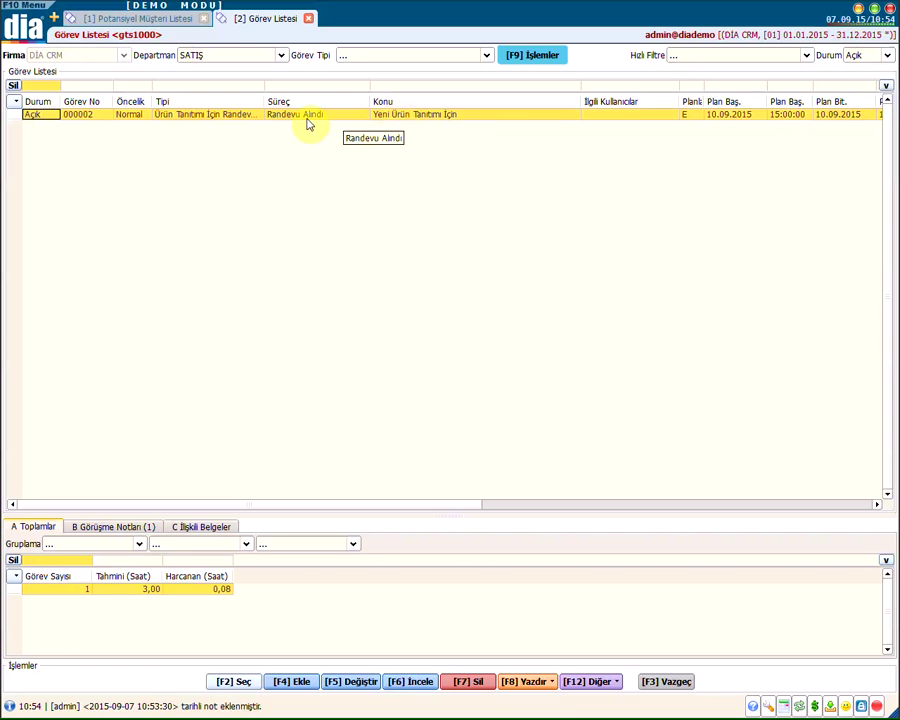
pyautogui.click(729, 117)
pyautogui.click(786, 118)
pyautogui.click(826, 119)
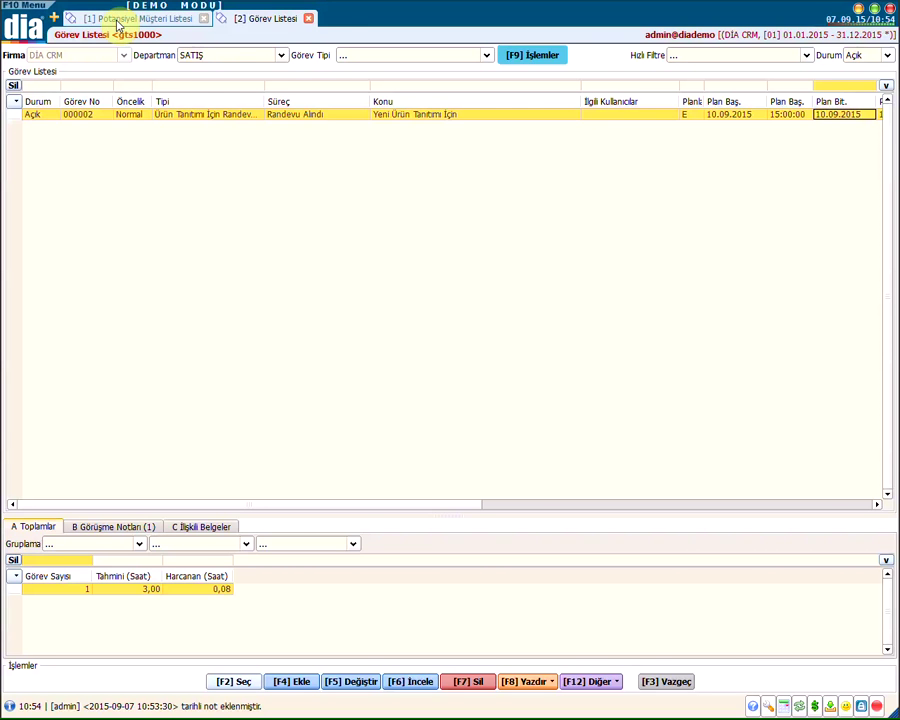
# - Return to the potential customer list and check the type and planning status of DİA YAZILIM A.Ş.'s Genel Ziyaret task
pyautogui.click(118, 21)
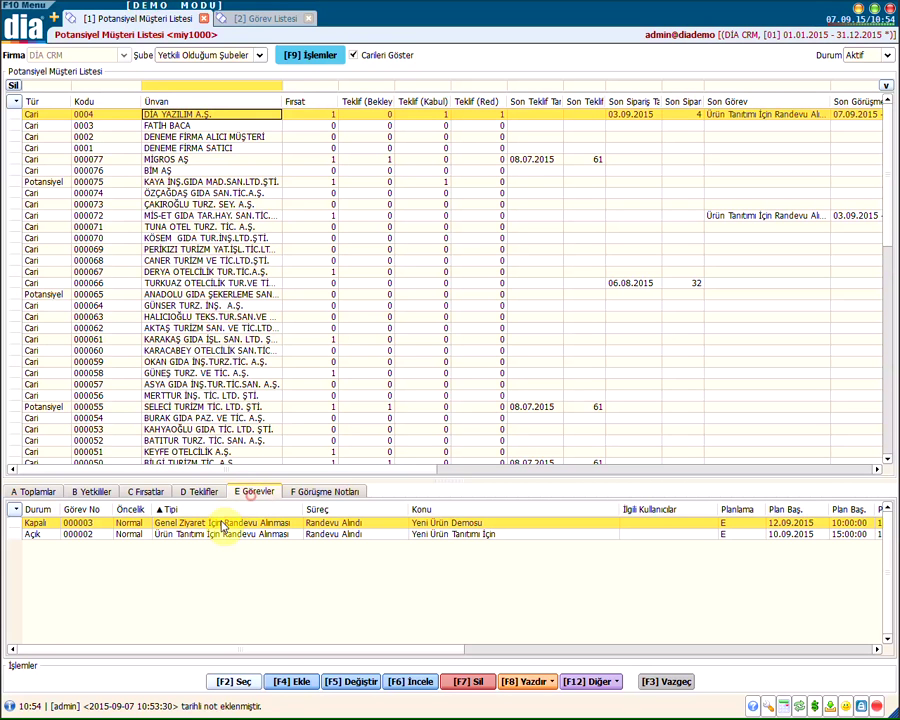
pyautogui.click(285, 524)
pyautogui.click(742, 522)
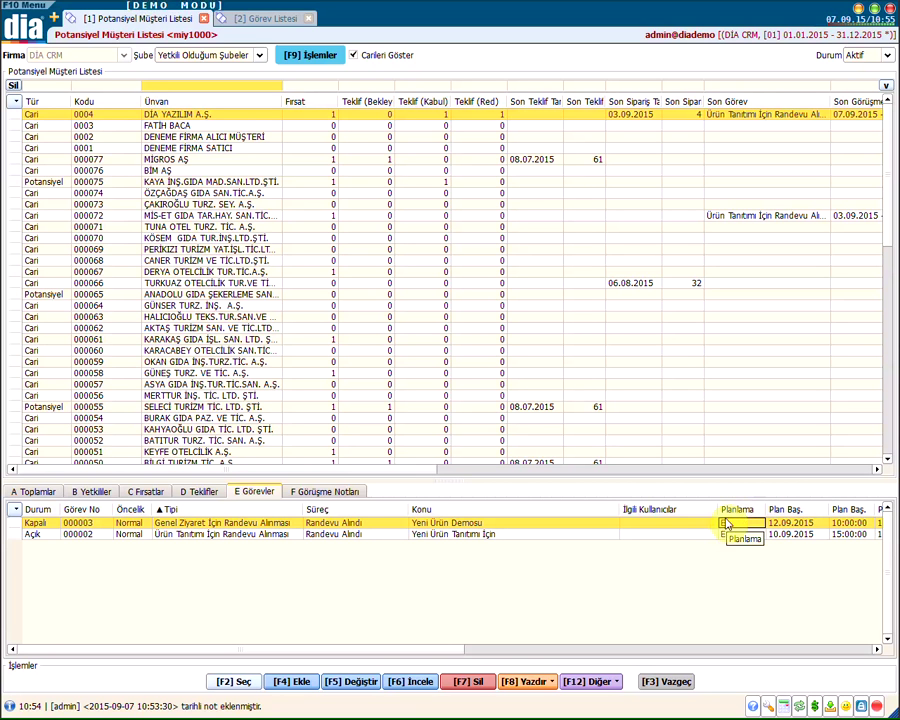
# - Show the customer's meeting notes (Görüşme Notları), sort them by Not and select the "Randevu alındı." note
pyautogui.moveTo(728, 526); pyautogui.dragTo(412, 525)
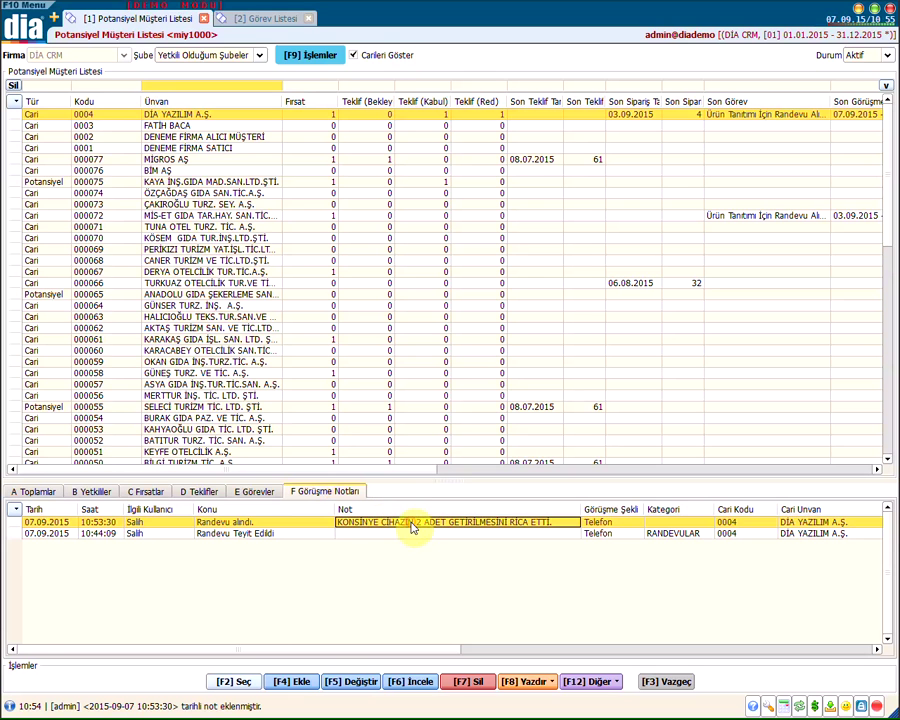
pyautogui.click(578, 508)
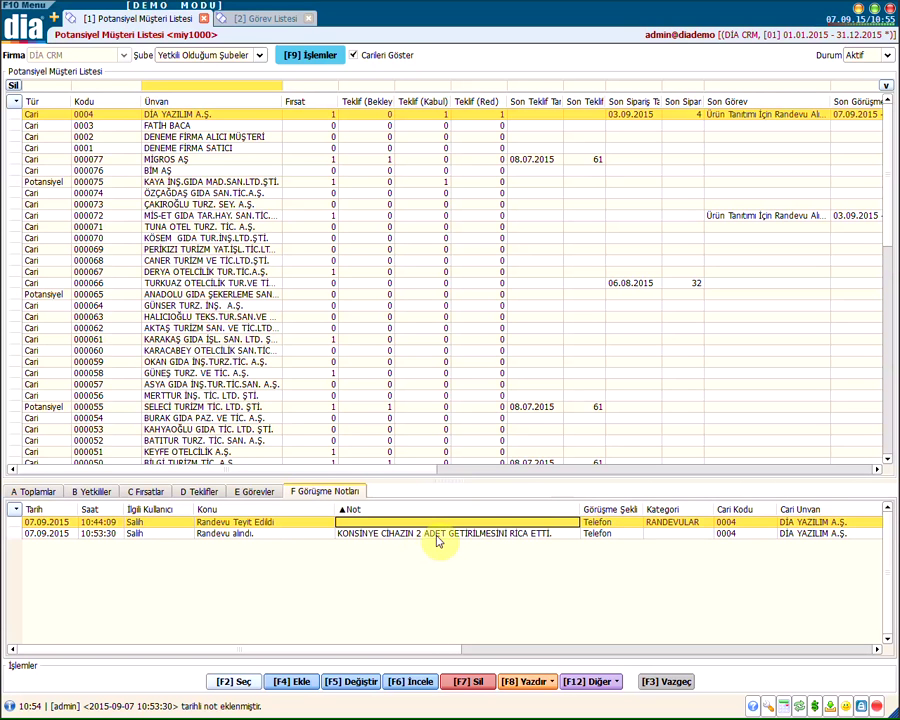
pyautogui.click(426, 533)
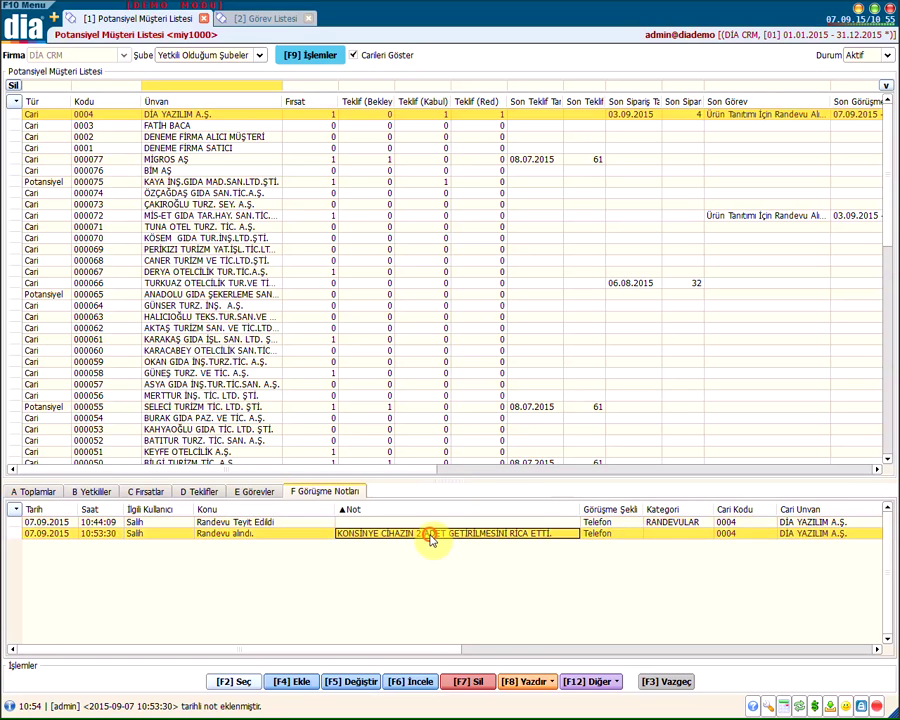
# - Open the calendar (Ajanda) and view the details of the Genel Ziyaret appointment on 12 Eylül
pyautogui.click(33, 36)
pyautogui.click(14, 210)
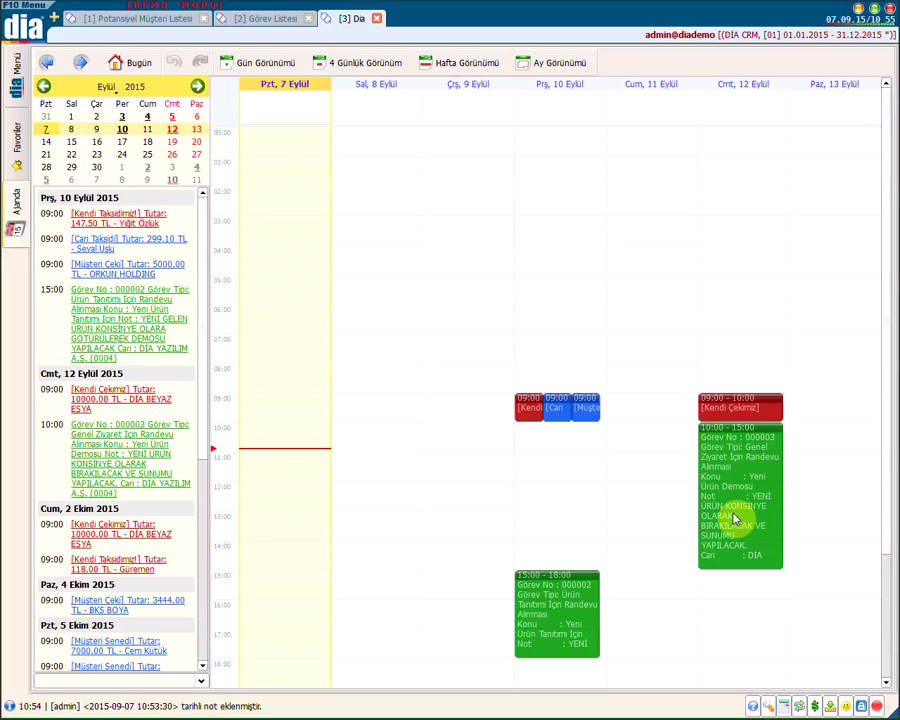
pyautogui.moveTo(735, 518)
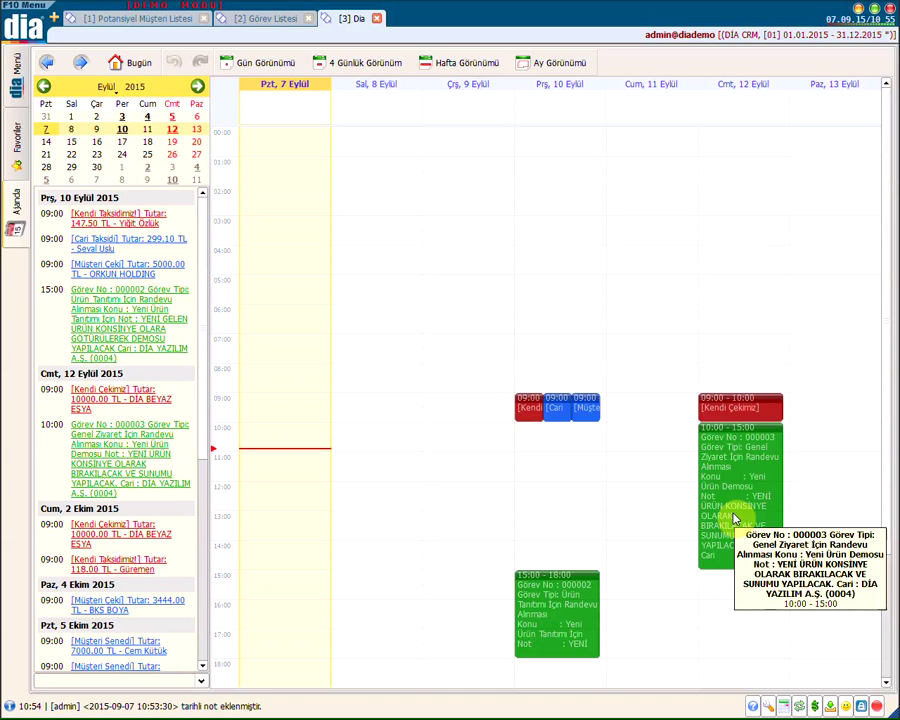